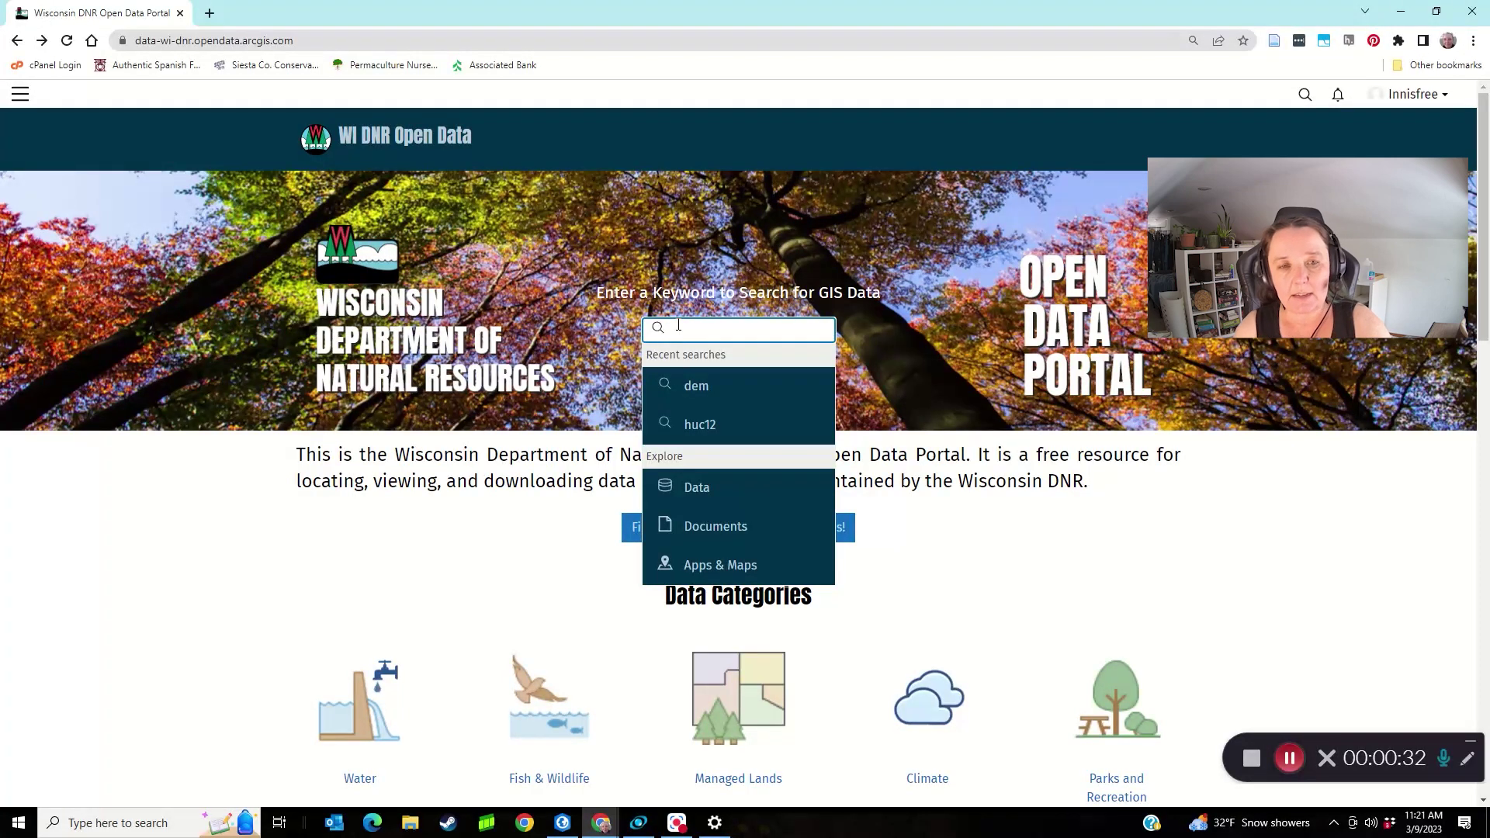
# Search the open data portal for DEM and open the Wisconsin DEM from LiDAR (Units in Meters) map
pyautogui.write('De')
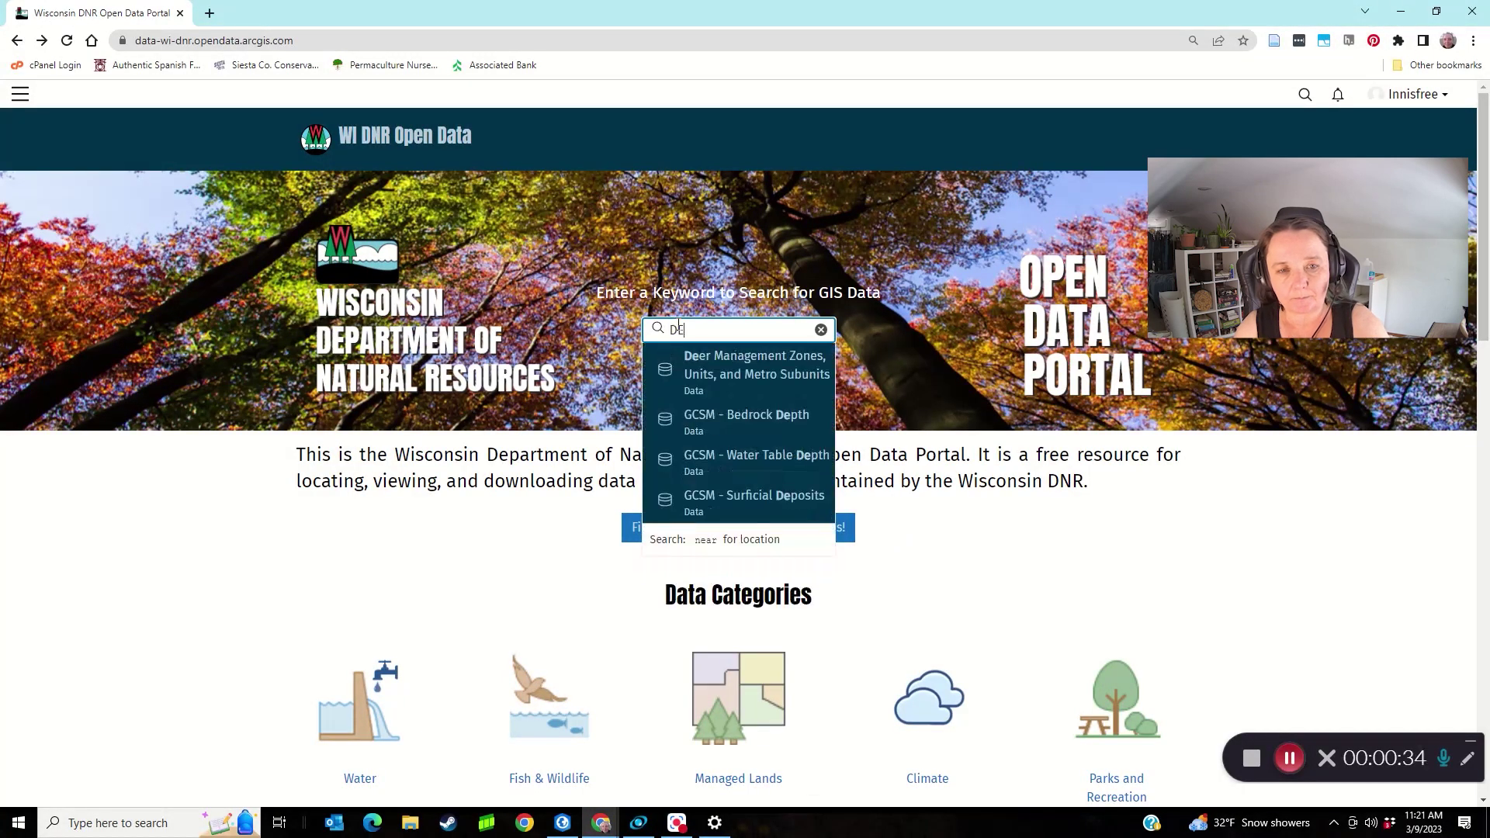
pyautogui.write('M')
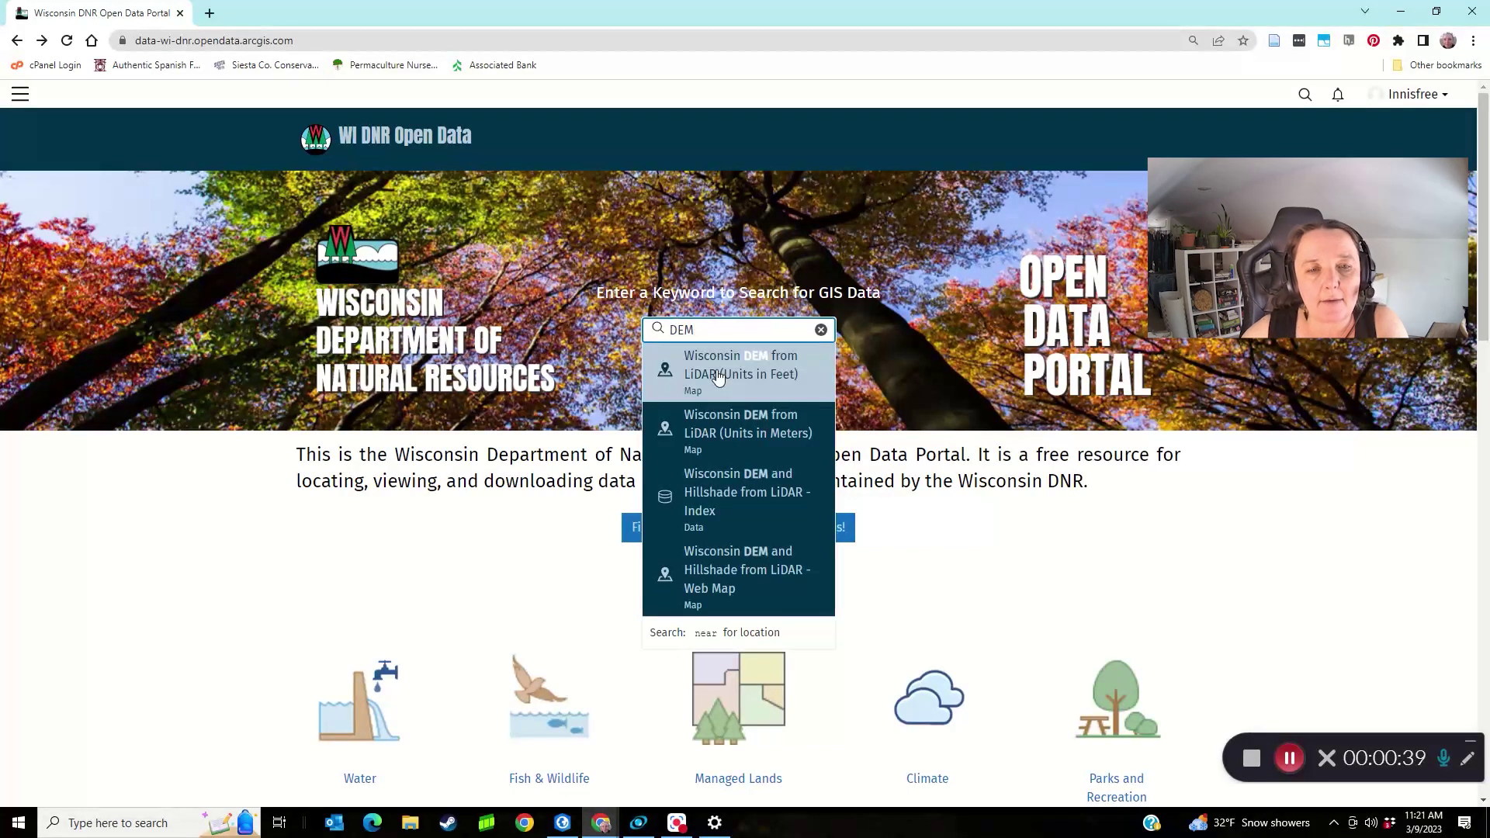
pyautogui.click(756, 440)
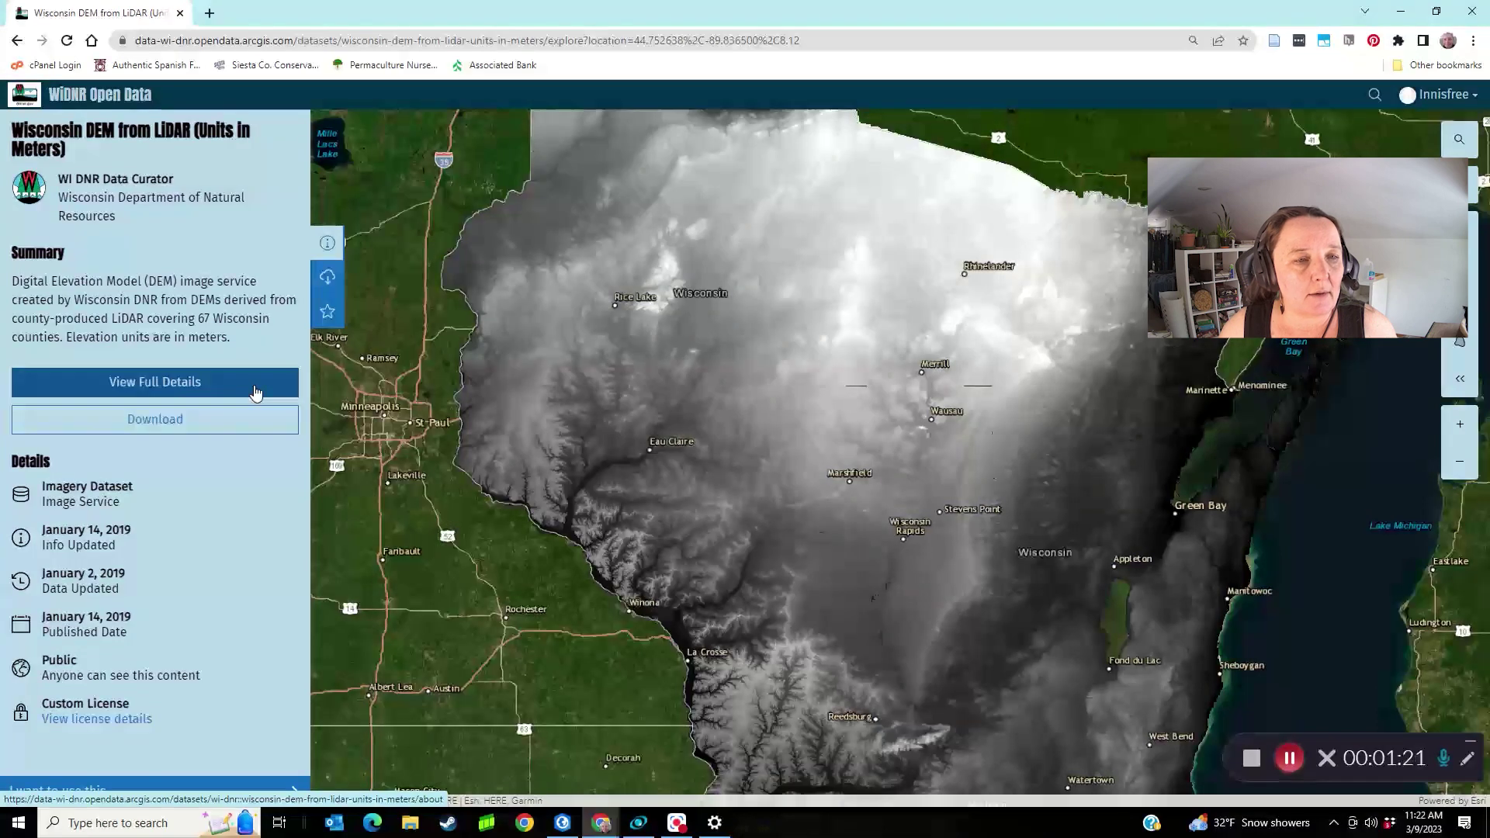
pyautogui.click(170, 392)
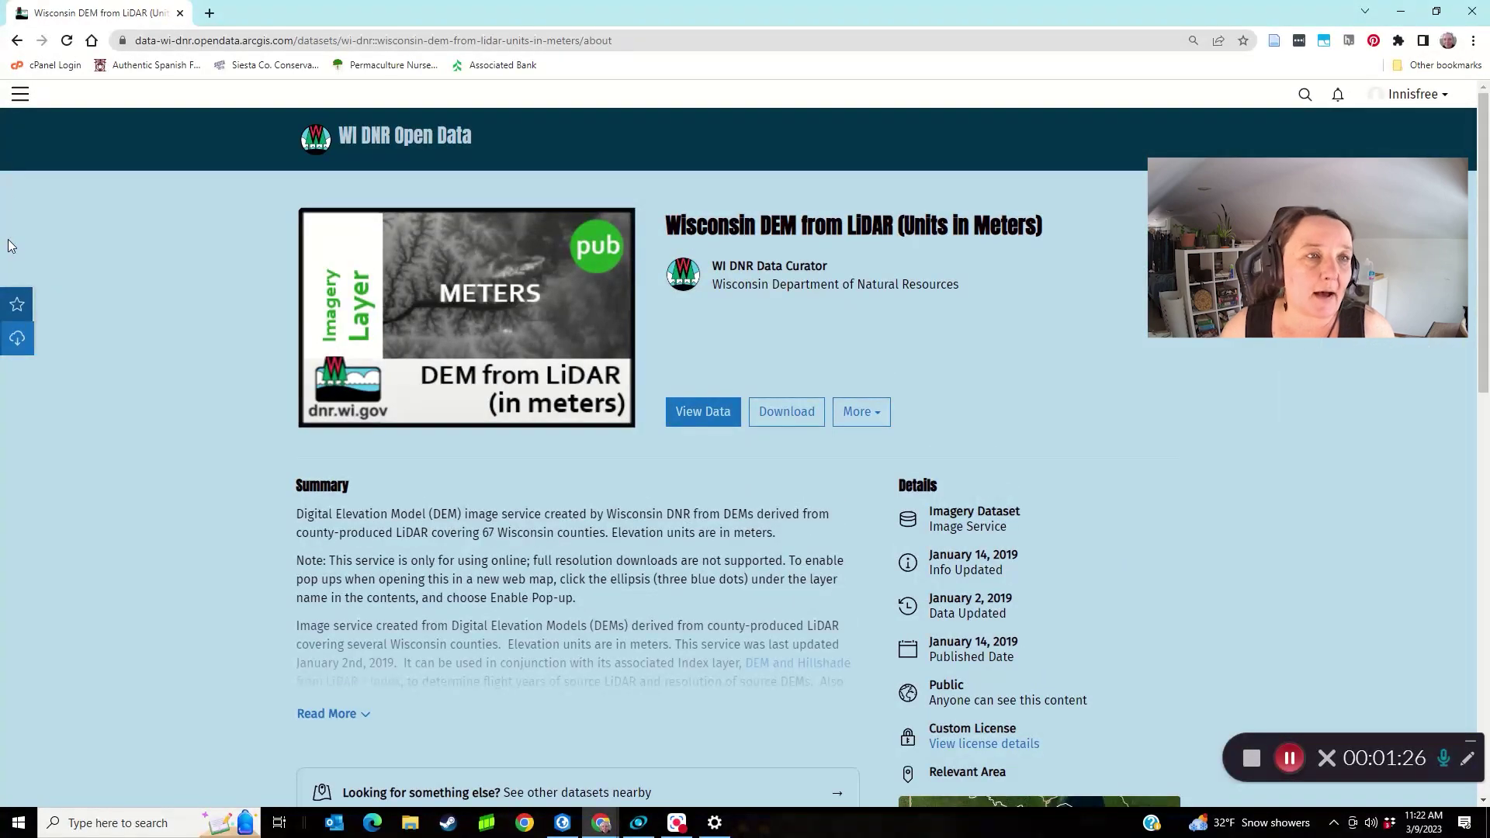
pyautogui.click(17, 41)
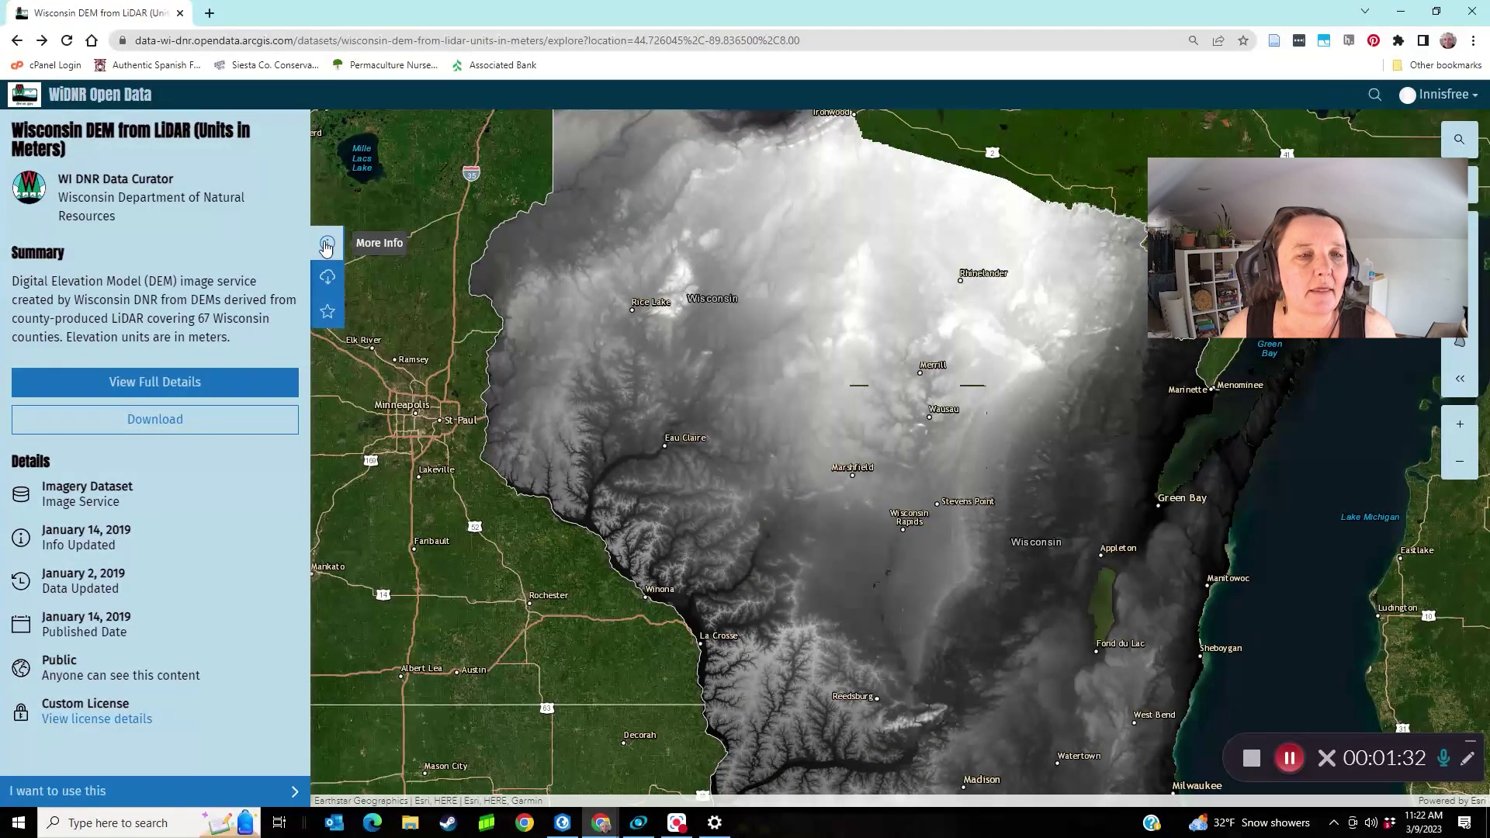
pyautogui.click(326, 246)
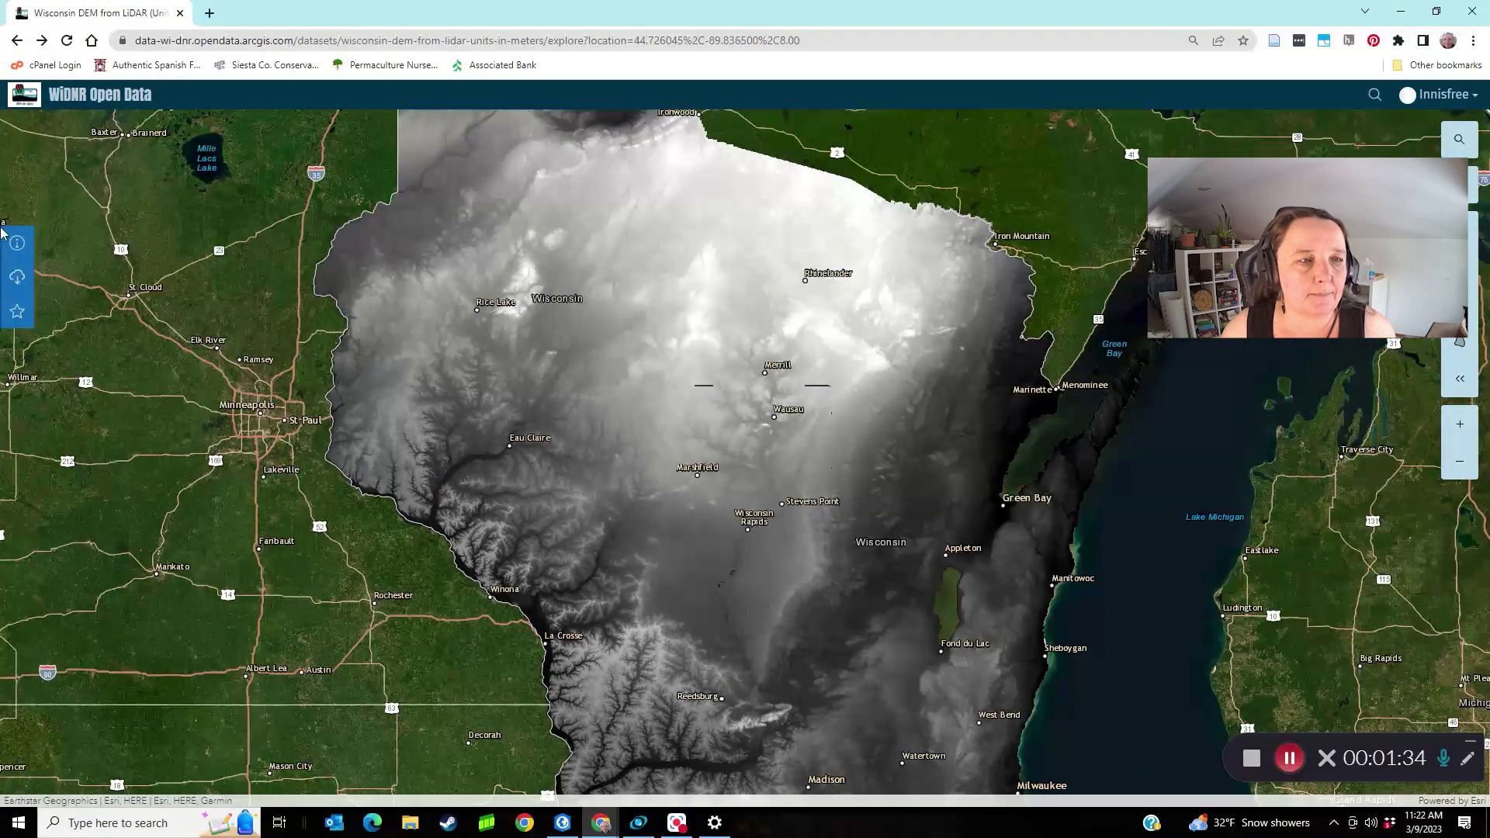
pyautogui.click(6, 246)
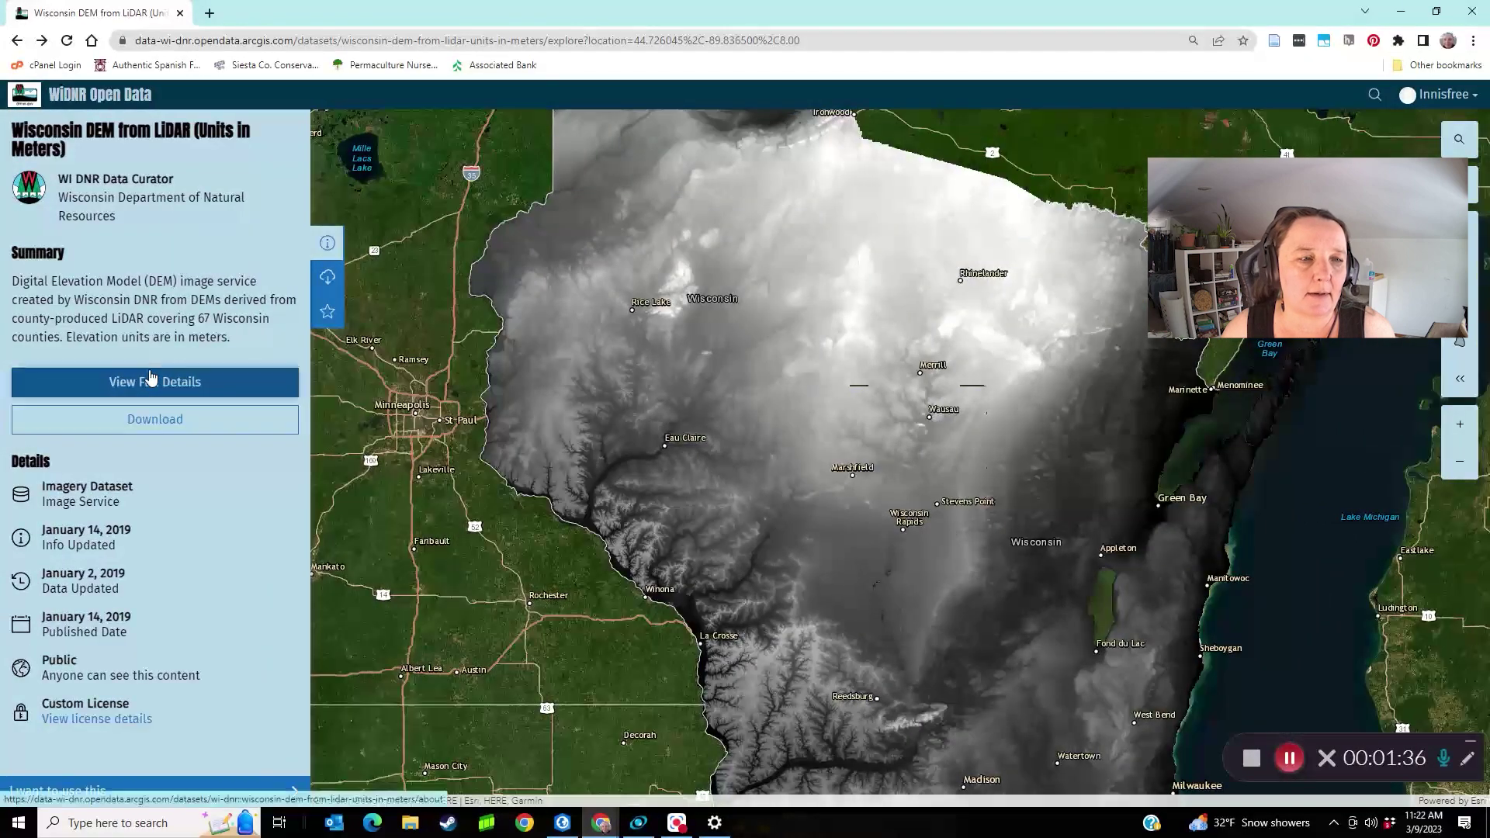
# Open the dataset's full details page and view its data source
pyautogui.click(150, 375)
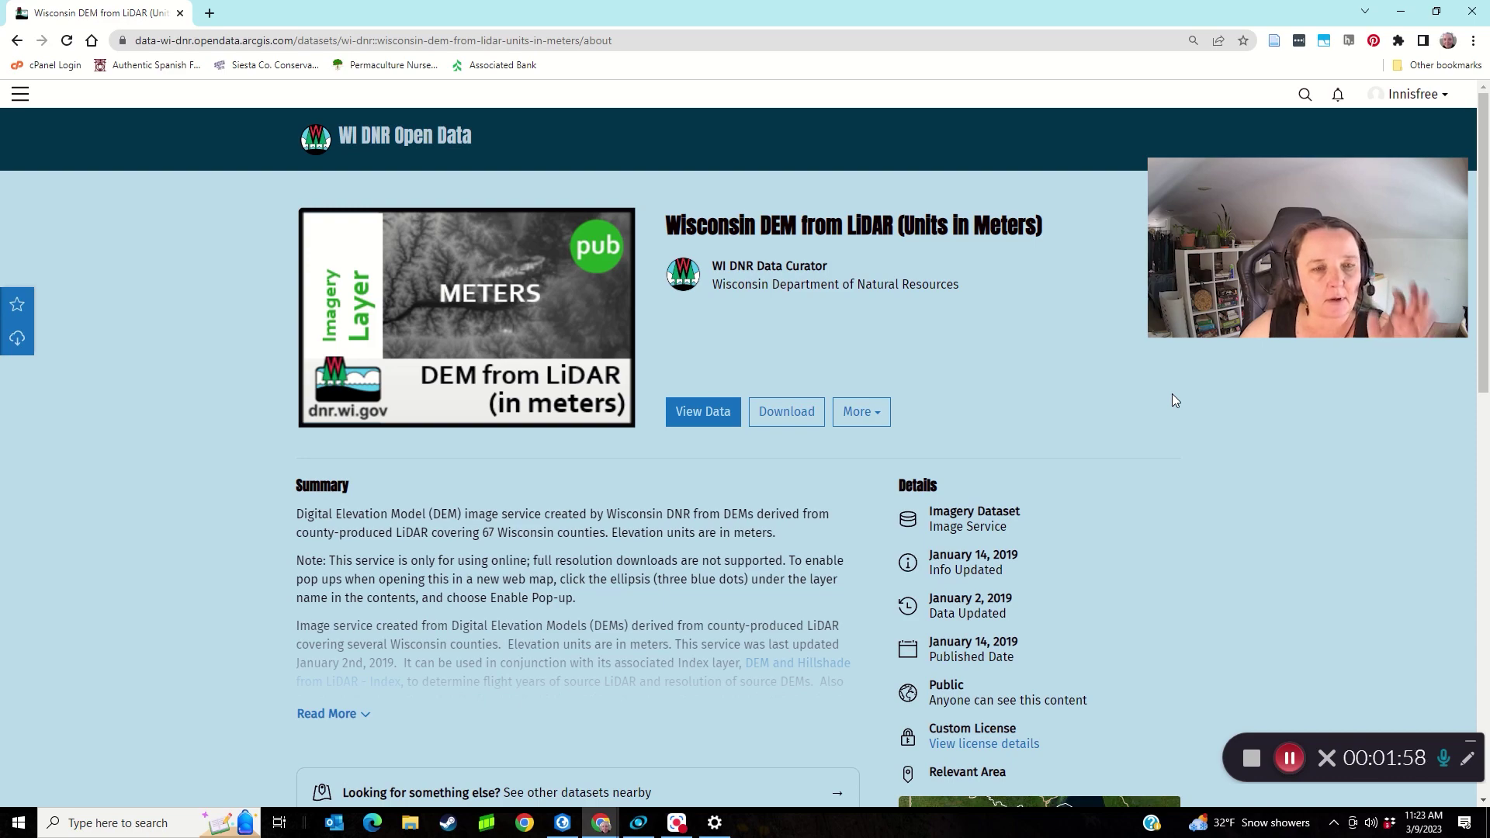
pyautogui.scroll(-3, 1172, 395)
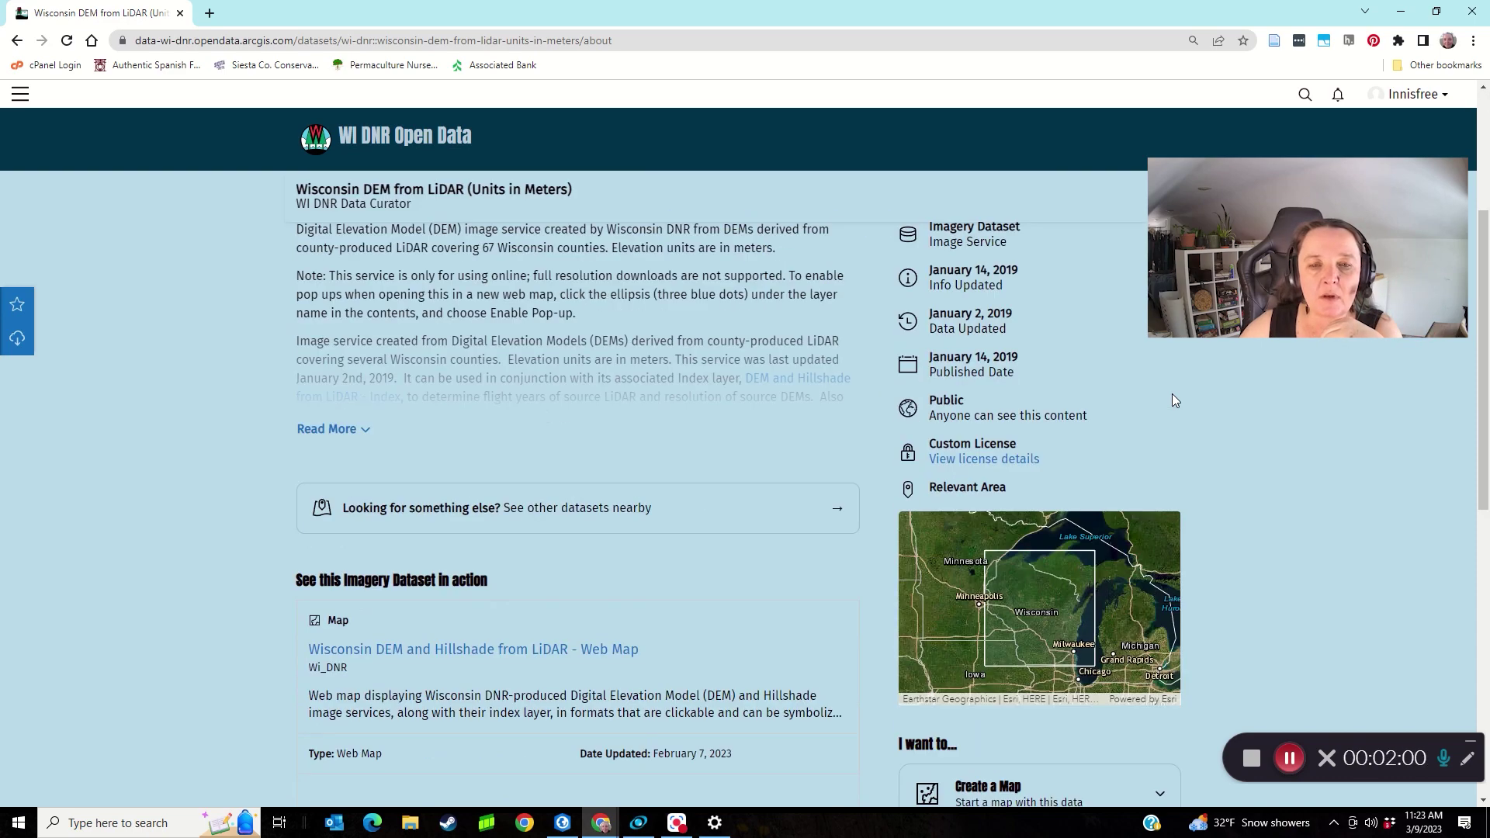
pyautogui.scroll(-3, 1172, 395)
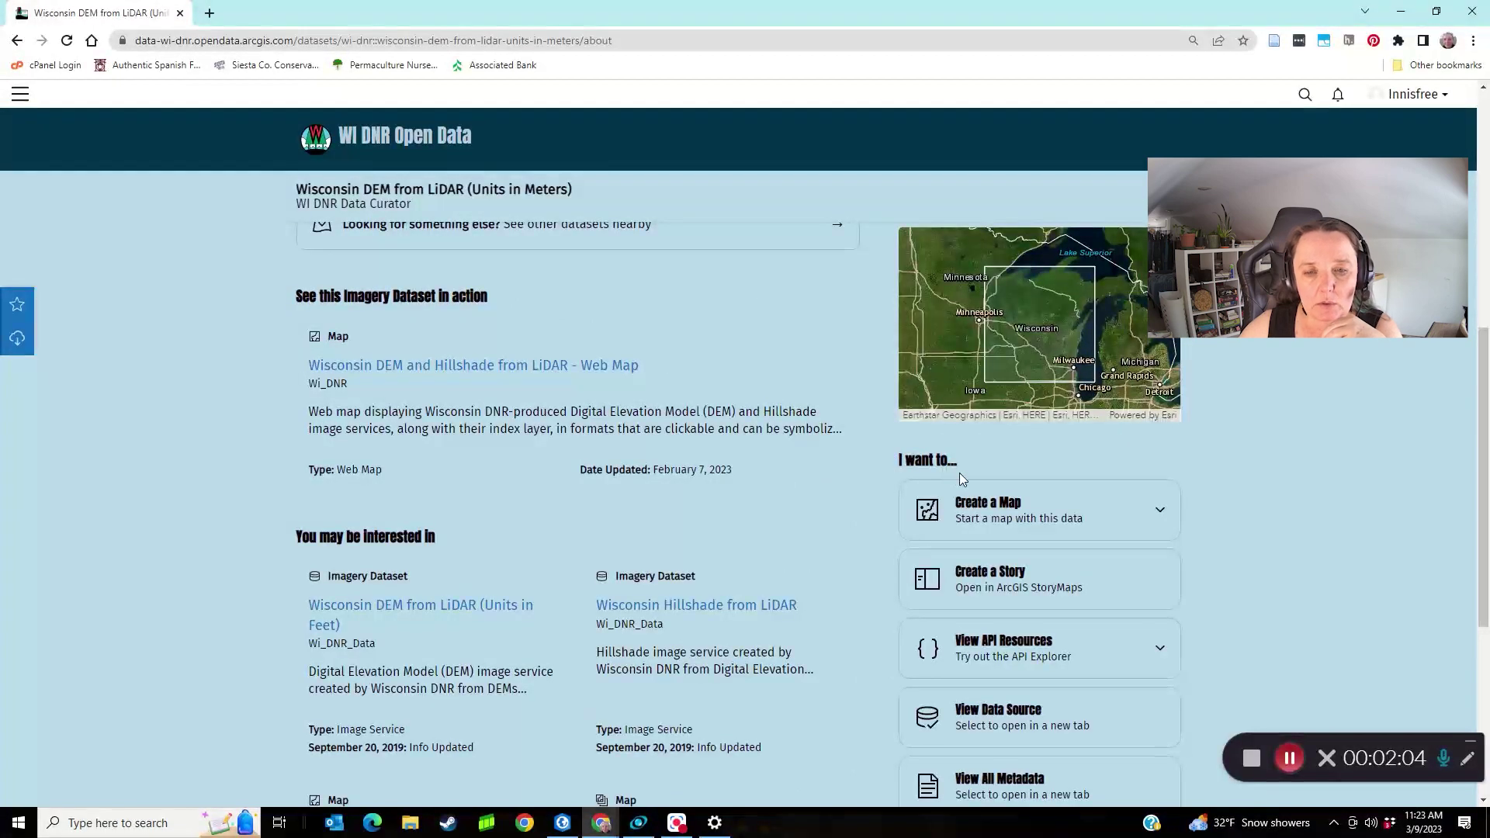
pyautogui.click(1159, 512)
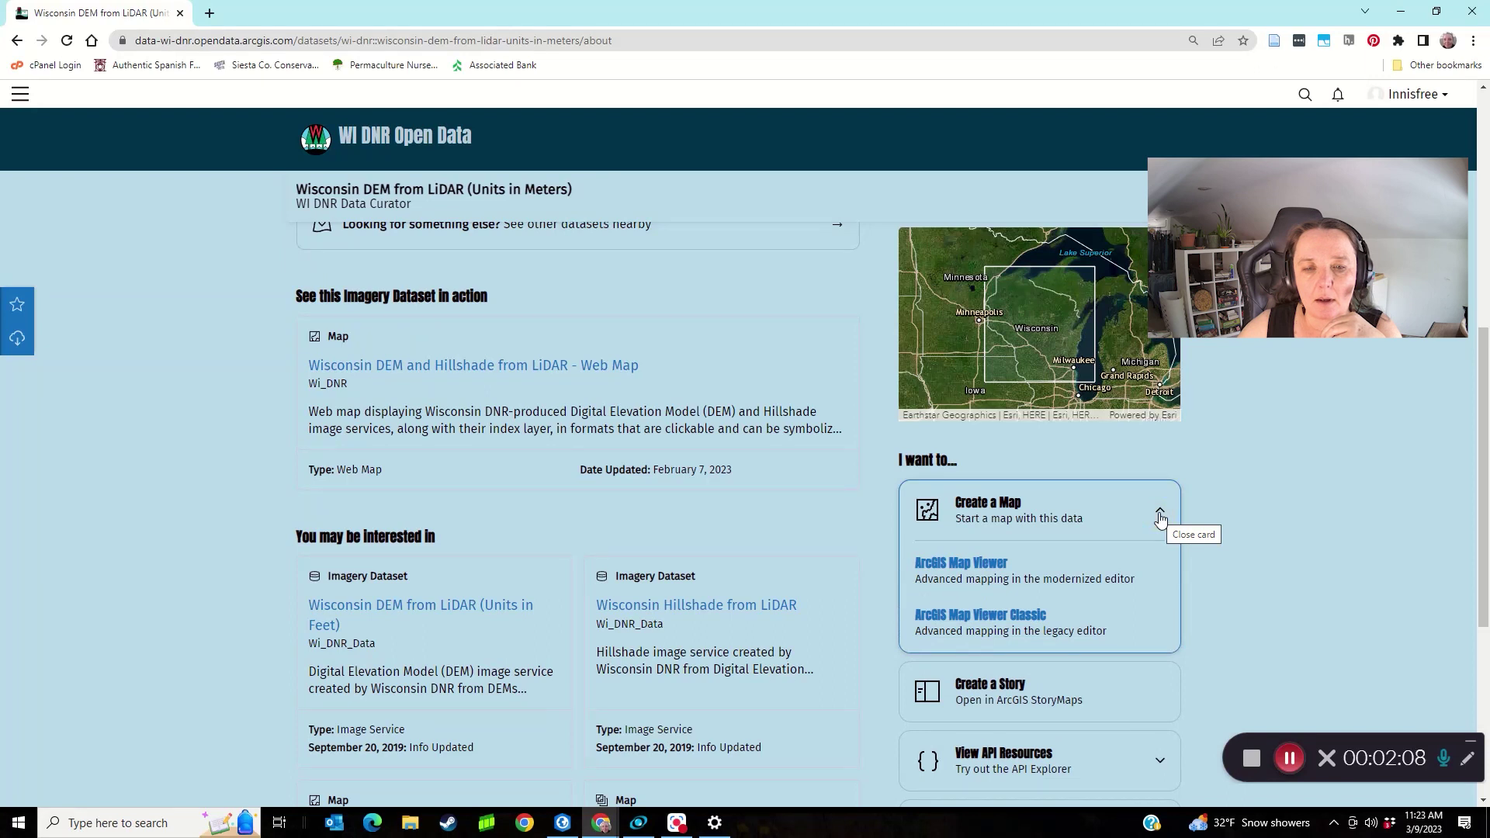
pyautogui.click(1159, 513)
pyautogui.click(1159, 514)
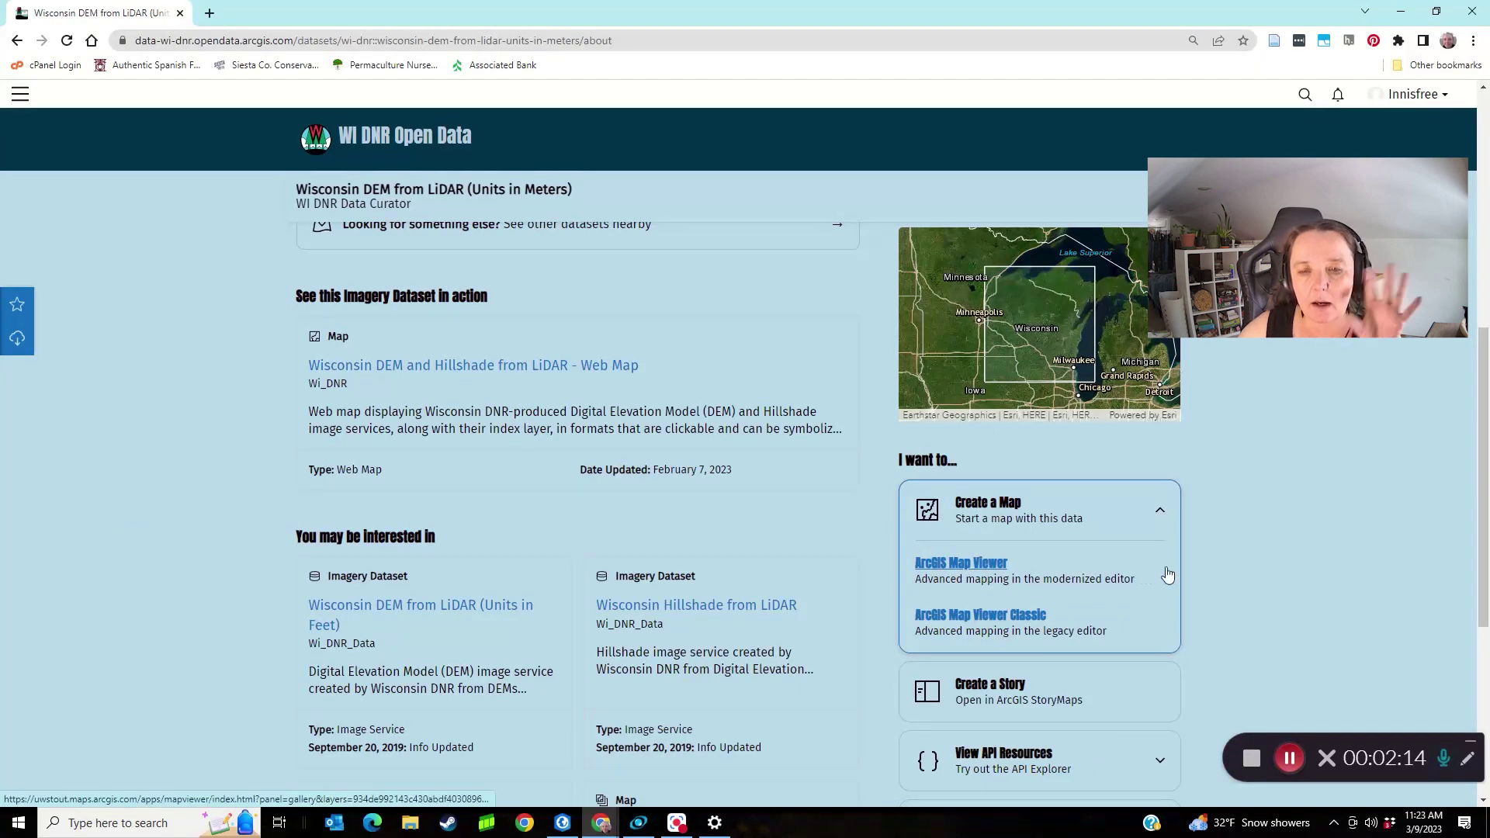
pyautogui.scroll(-3, 1164, 555)
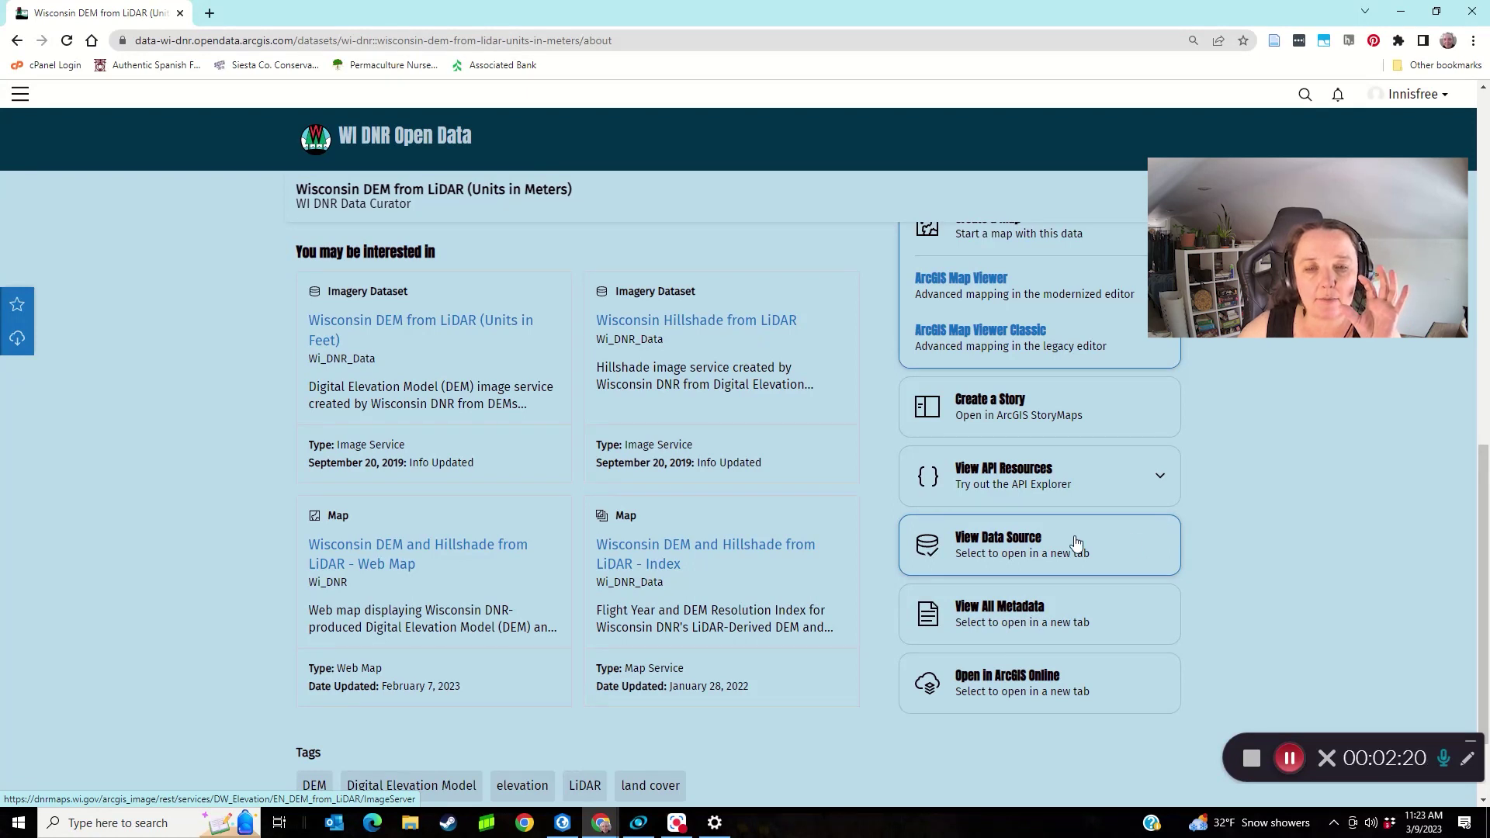
pyautogui.click(968, 548)
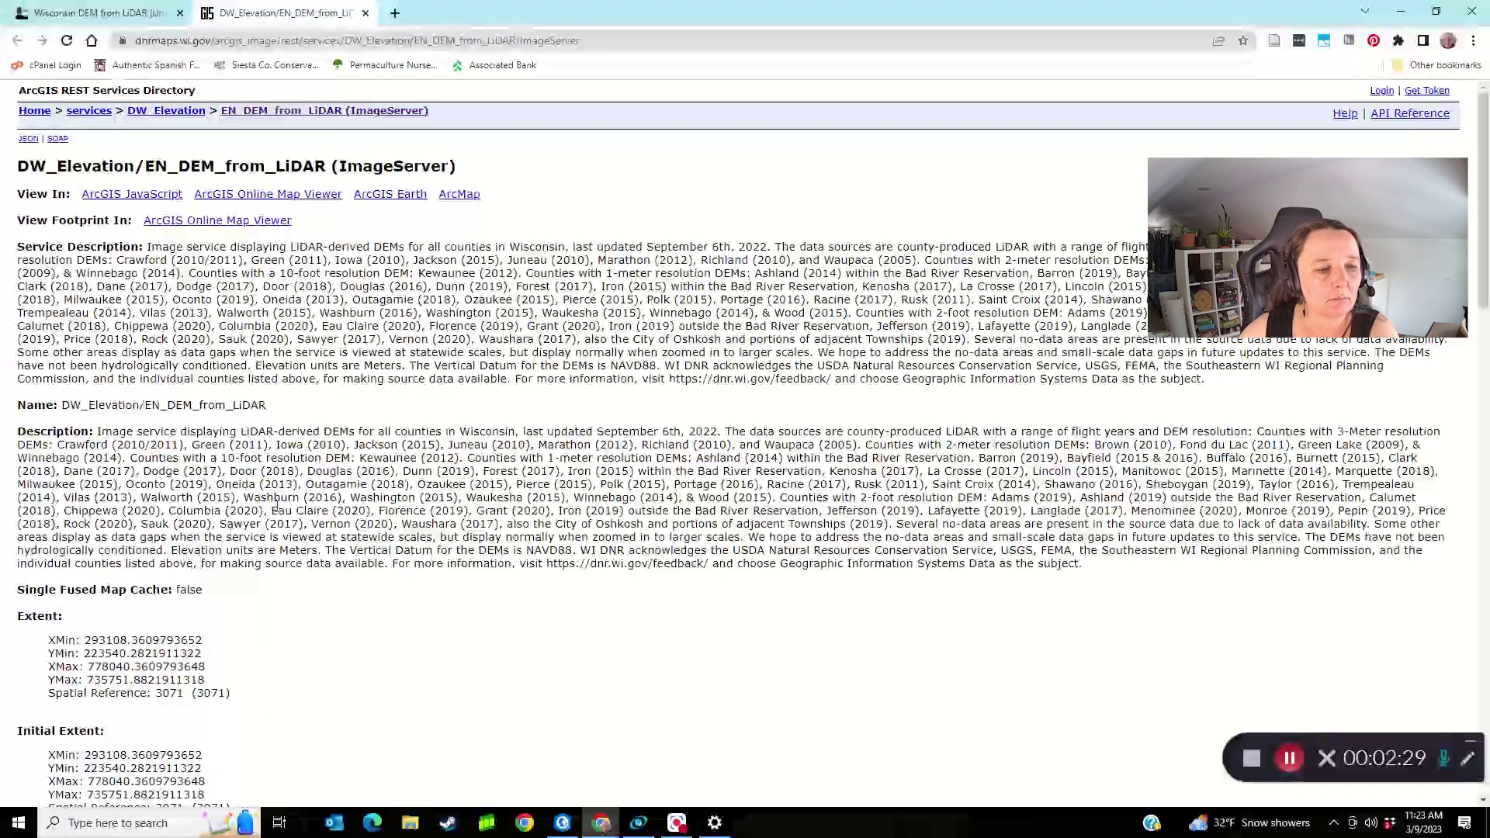
# Copy the web address of the EN_DEM_from_LiDAR ImageServer page
pyautogui.scroll(-7, 278, 504)
pyautogui.scroll(-4, 277, 512)
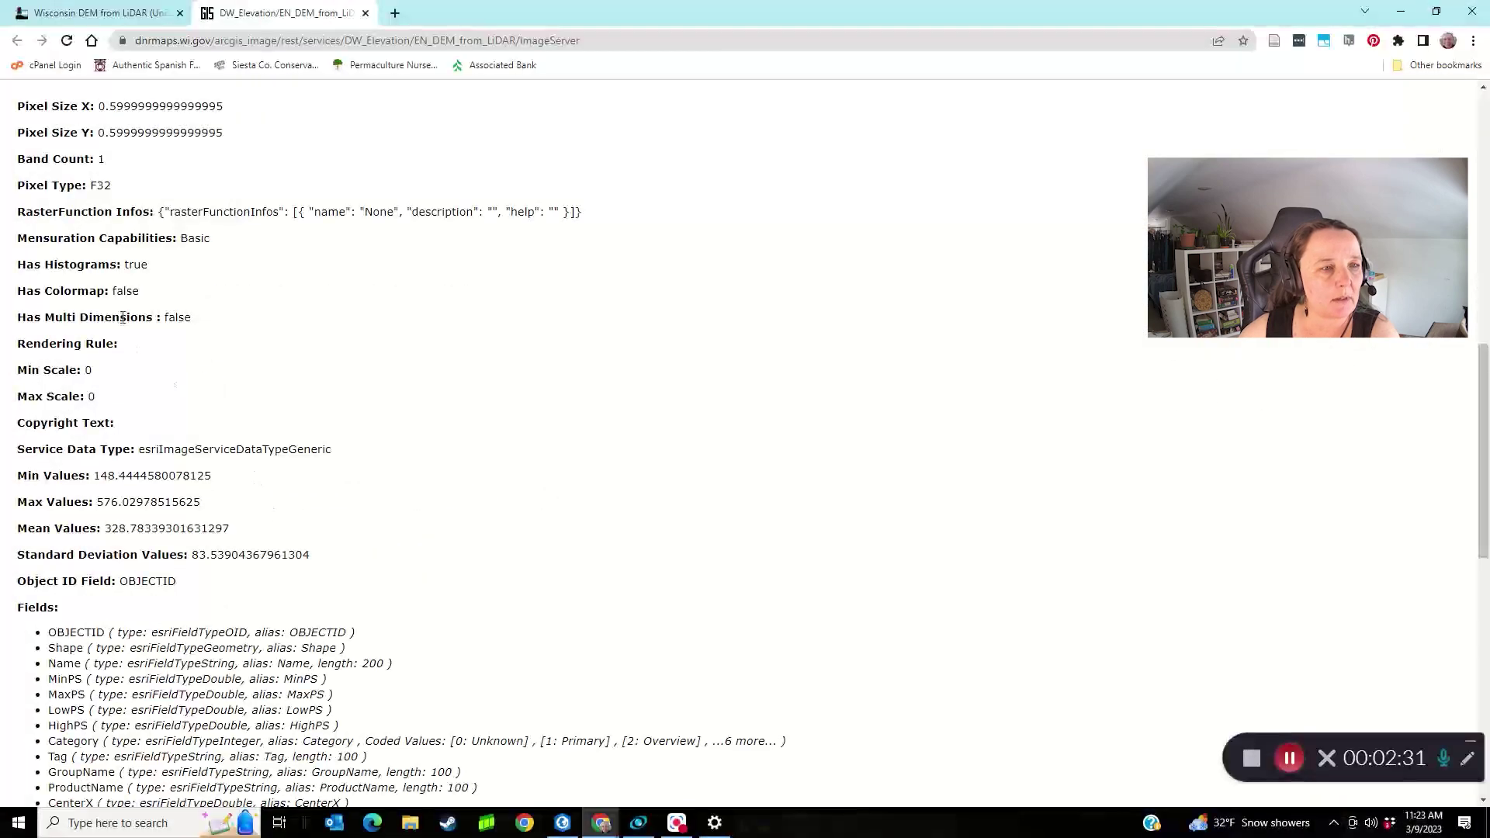
pyautogui.scroll(-10, 56, 535)
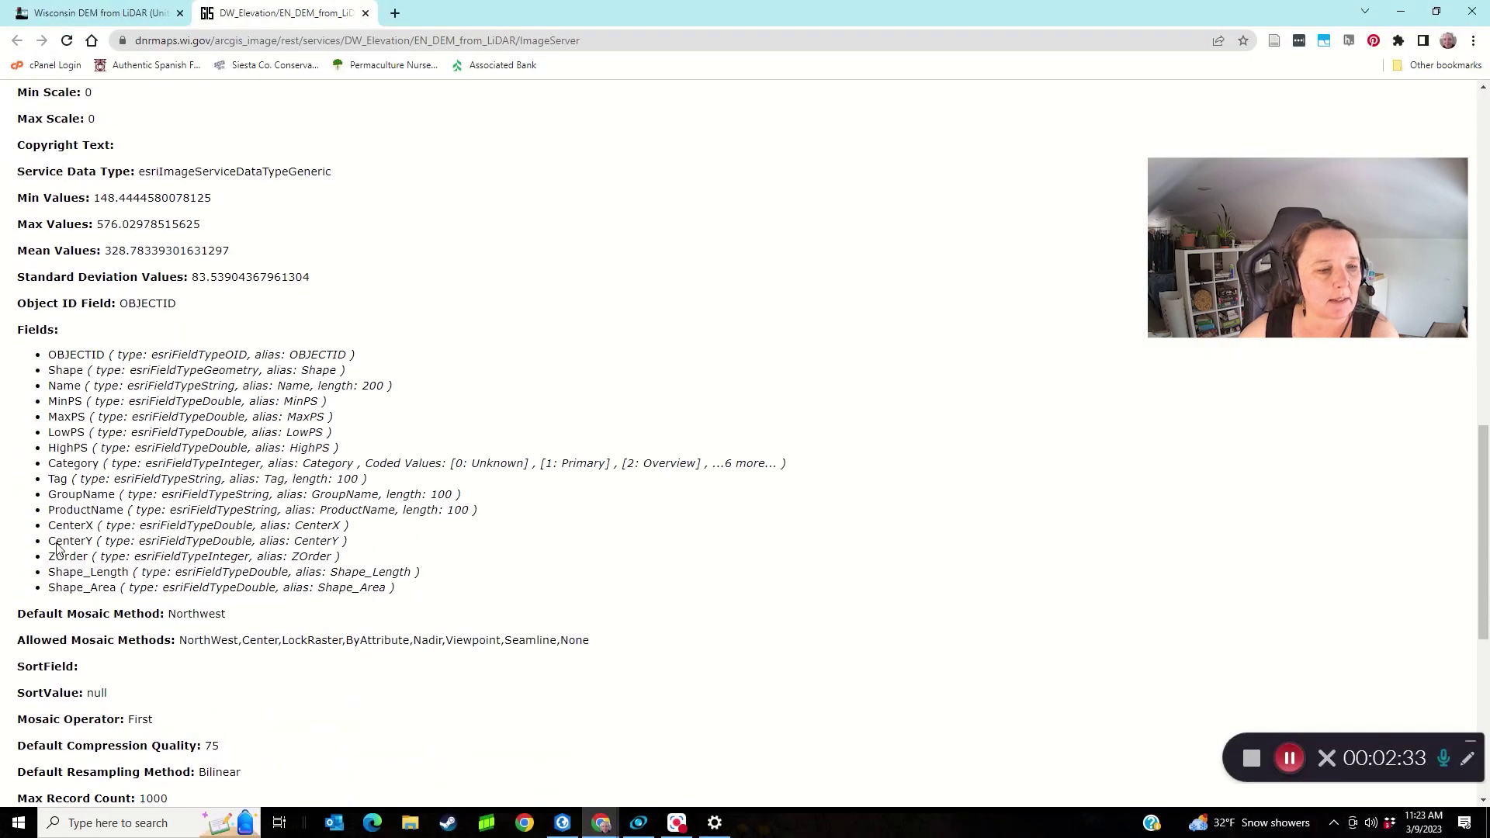
pyautogui.scroll(15, 62, 554)
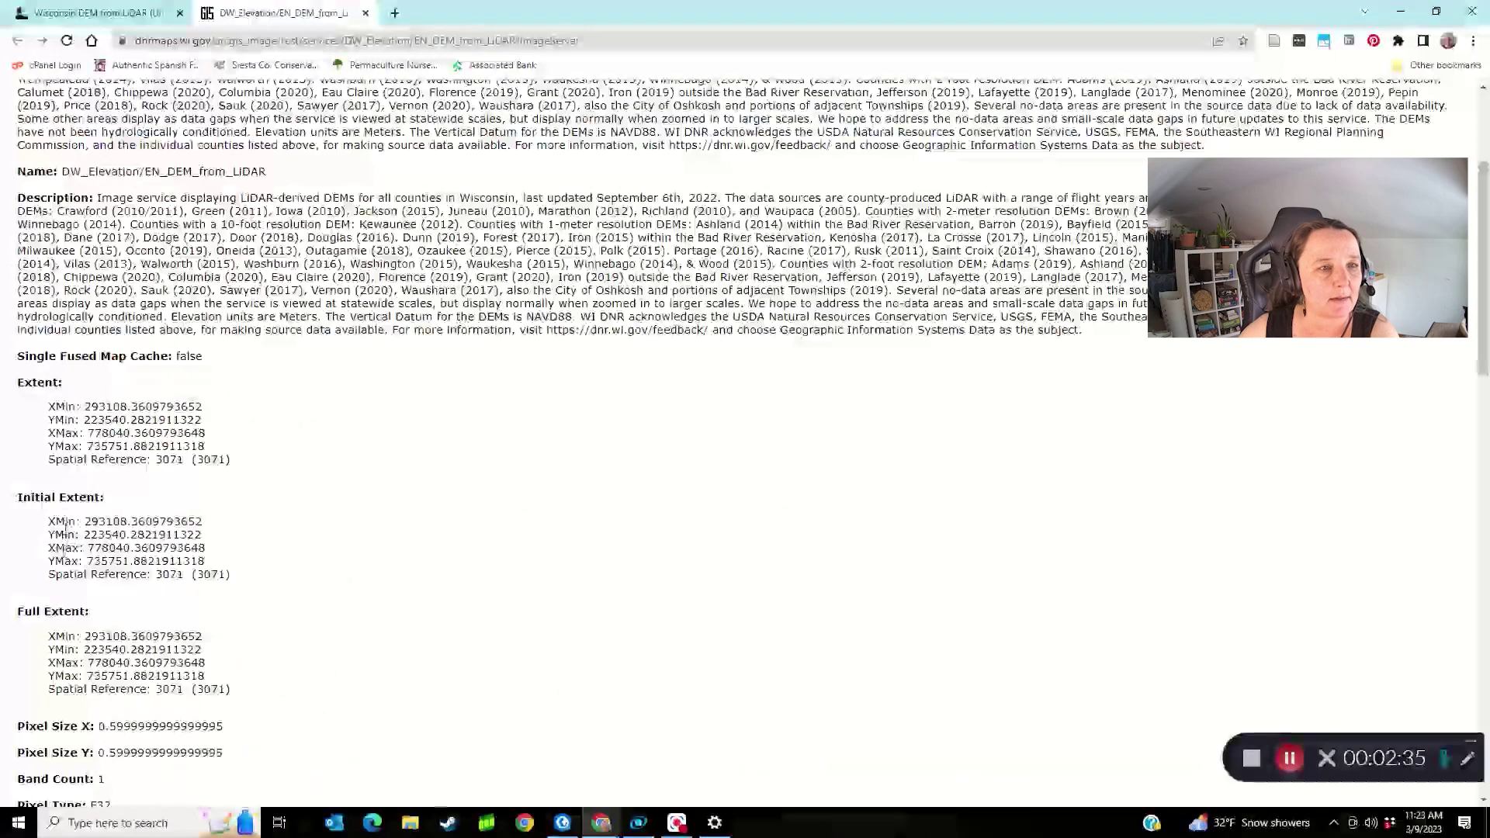
pyautogui.click(622, 35)
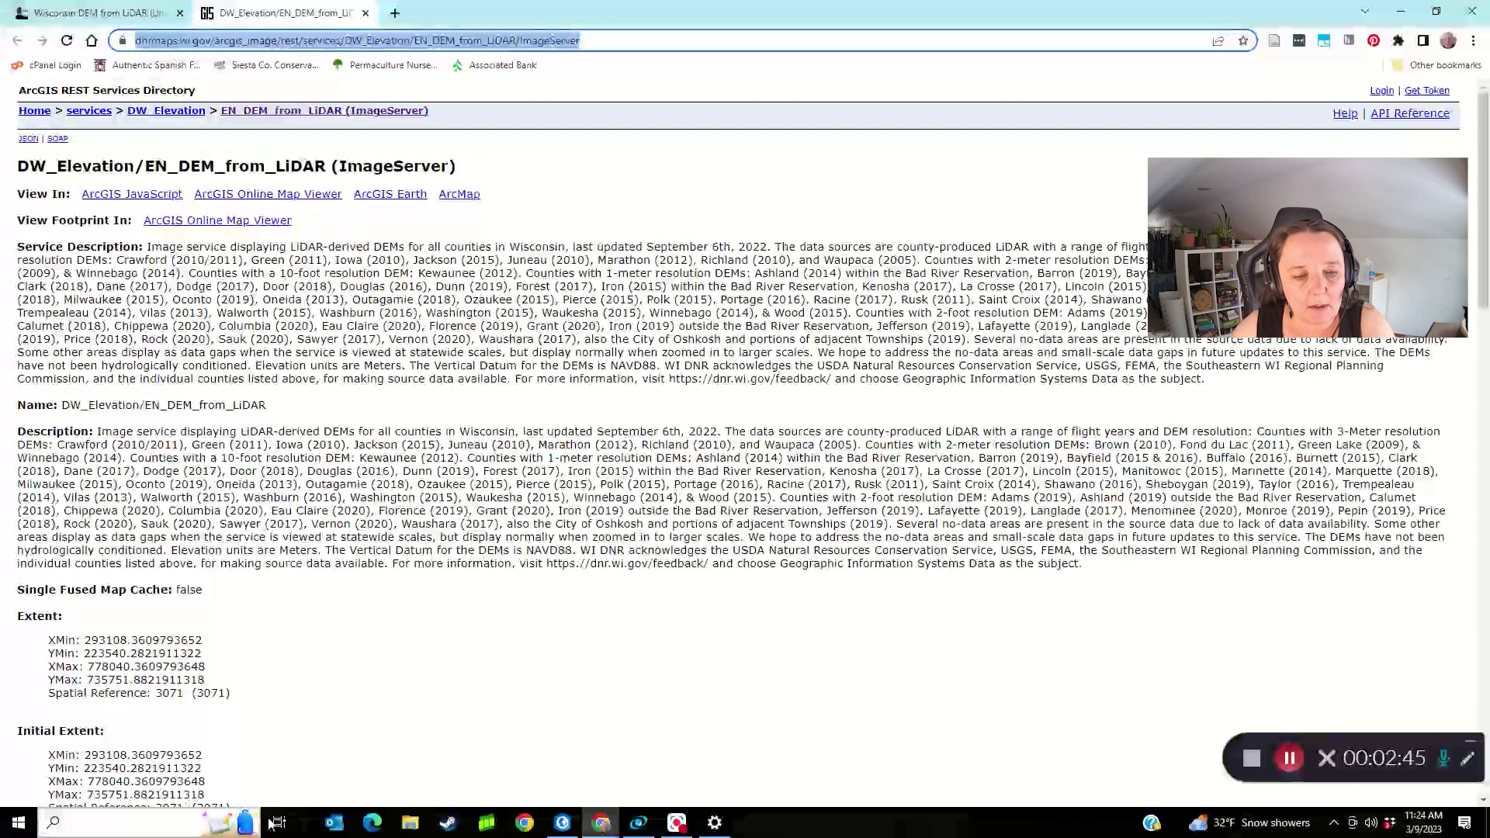
# Switch to ArcGIS Pro and add the DW_Elevation/EN_DEM_from_LiDAR image service to Map1 from its copied URL path
pyautogui.click(567, 827)
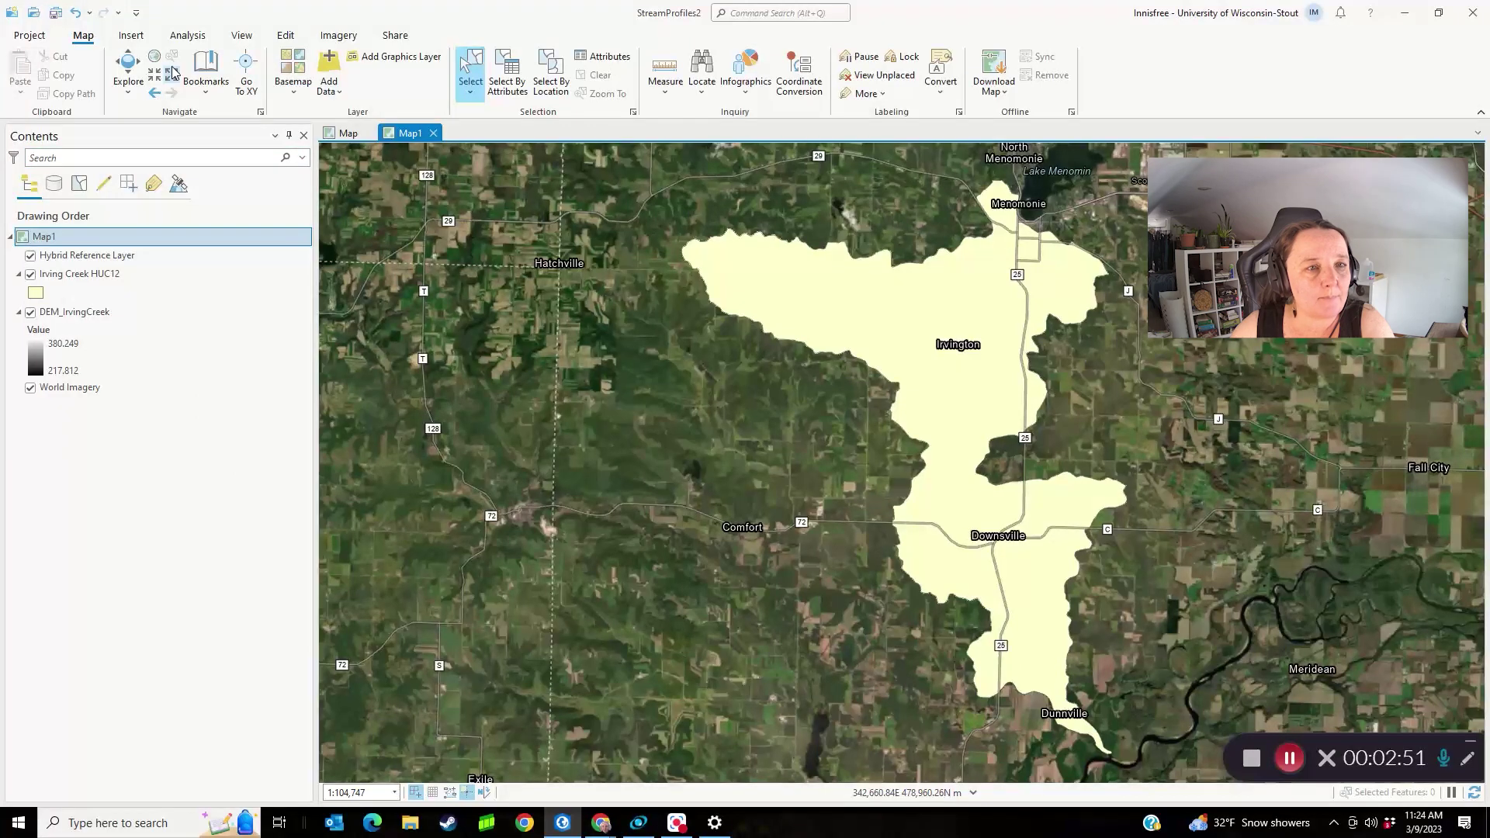
pyautogui.click(328, 92)
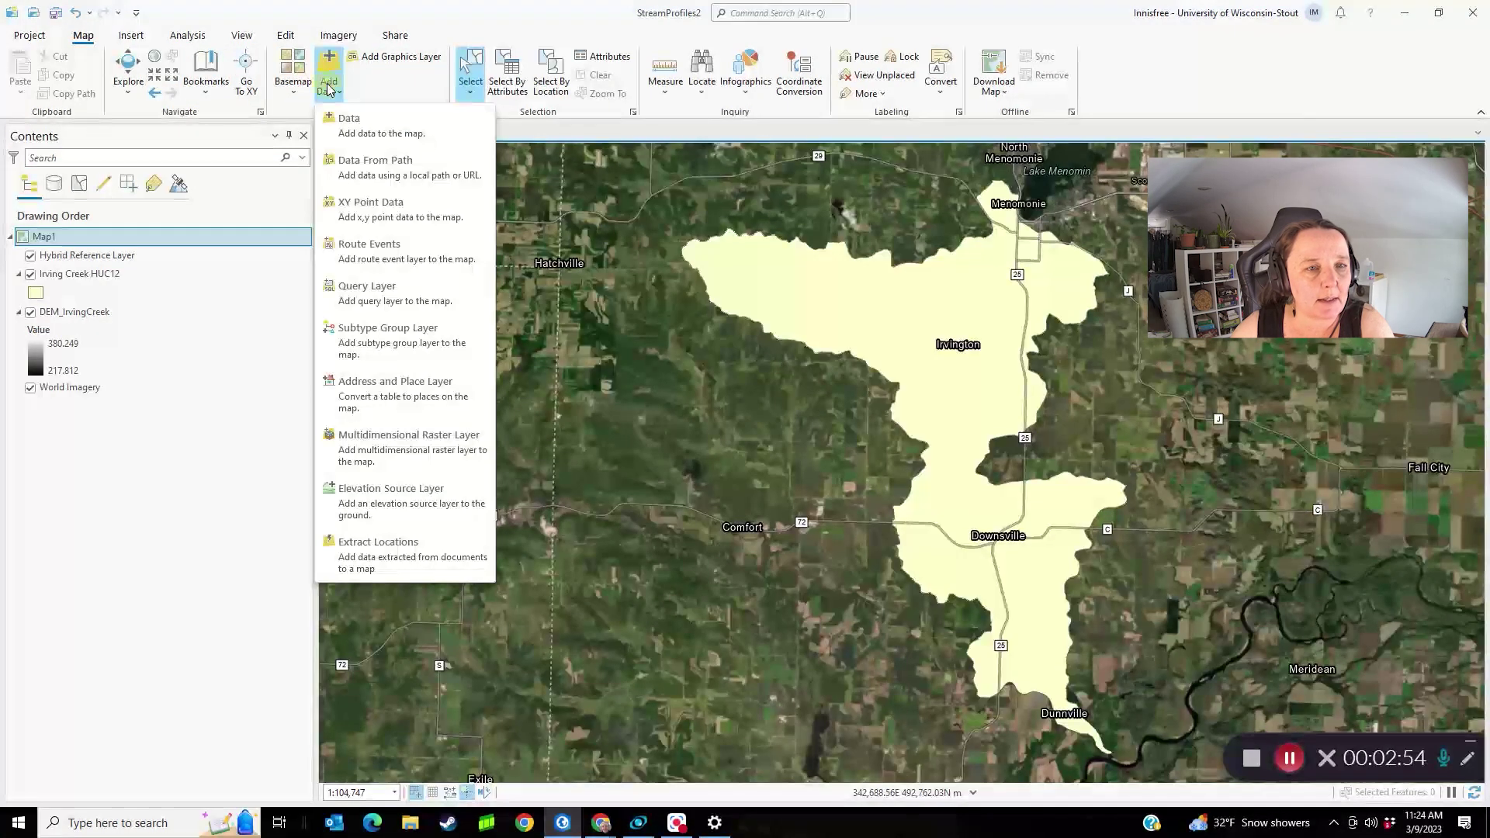
pyautogui.click(365, 187)
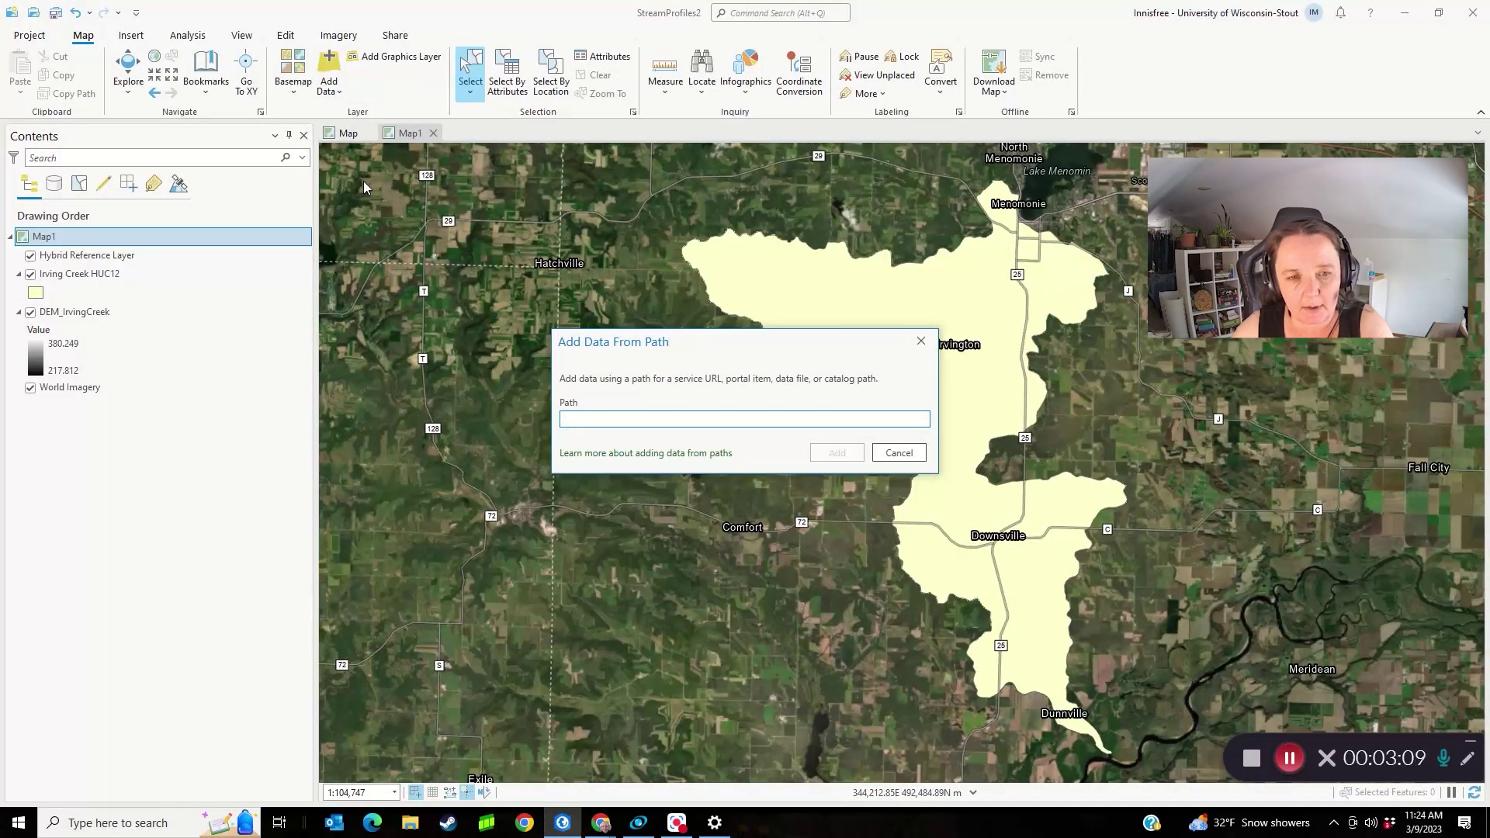
pyautogui.write('https://maps.wi.gov/arcgis_image/rest/services/DW_Elevation/EN_DEM_from_LiDAR/ImageServer')
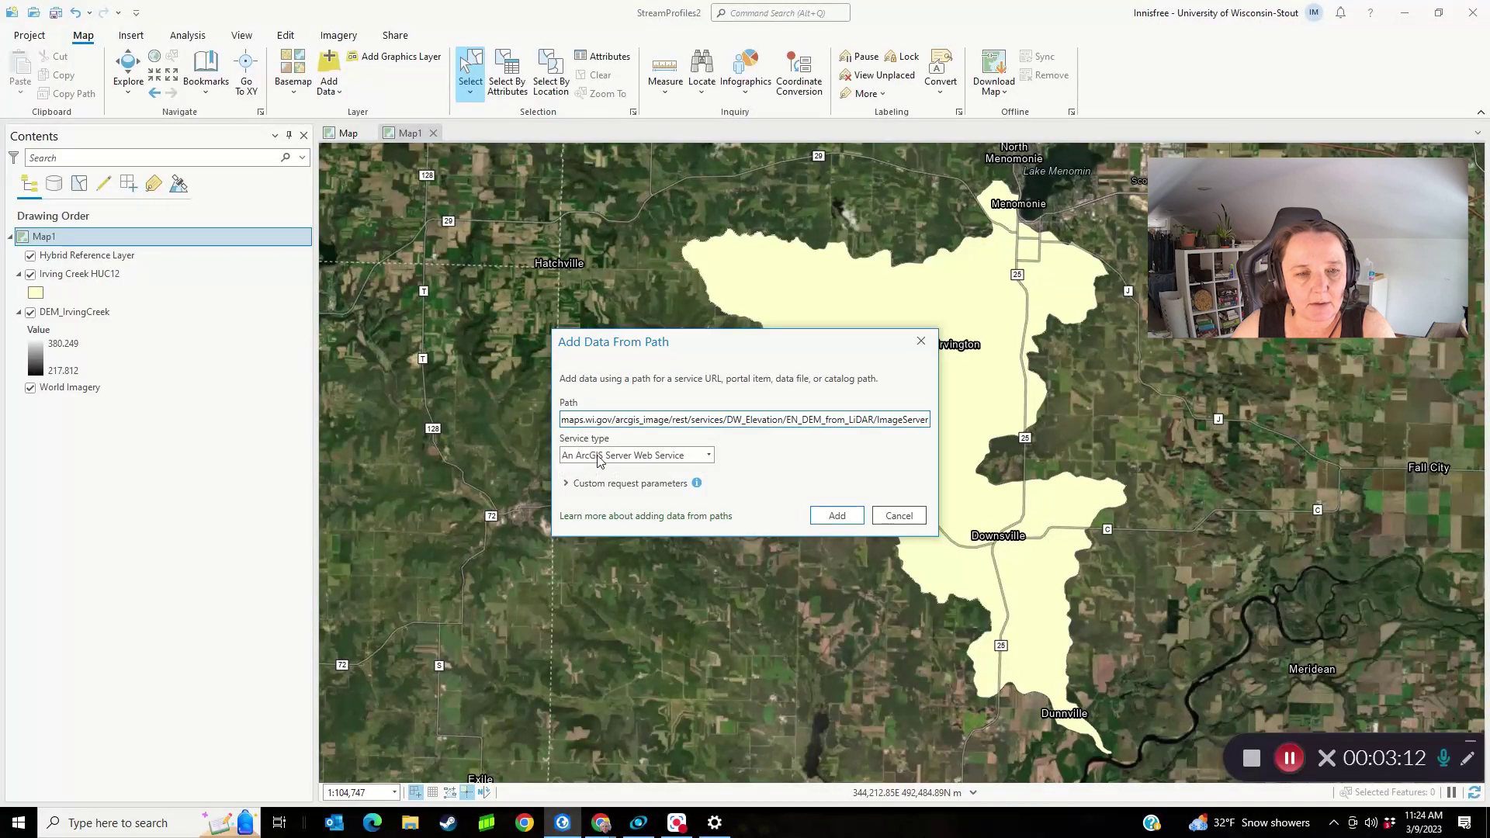
pyautogui.click(852, 519)
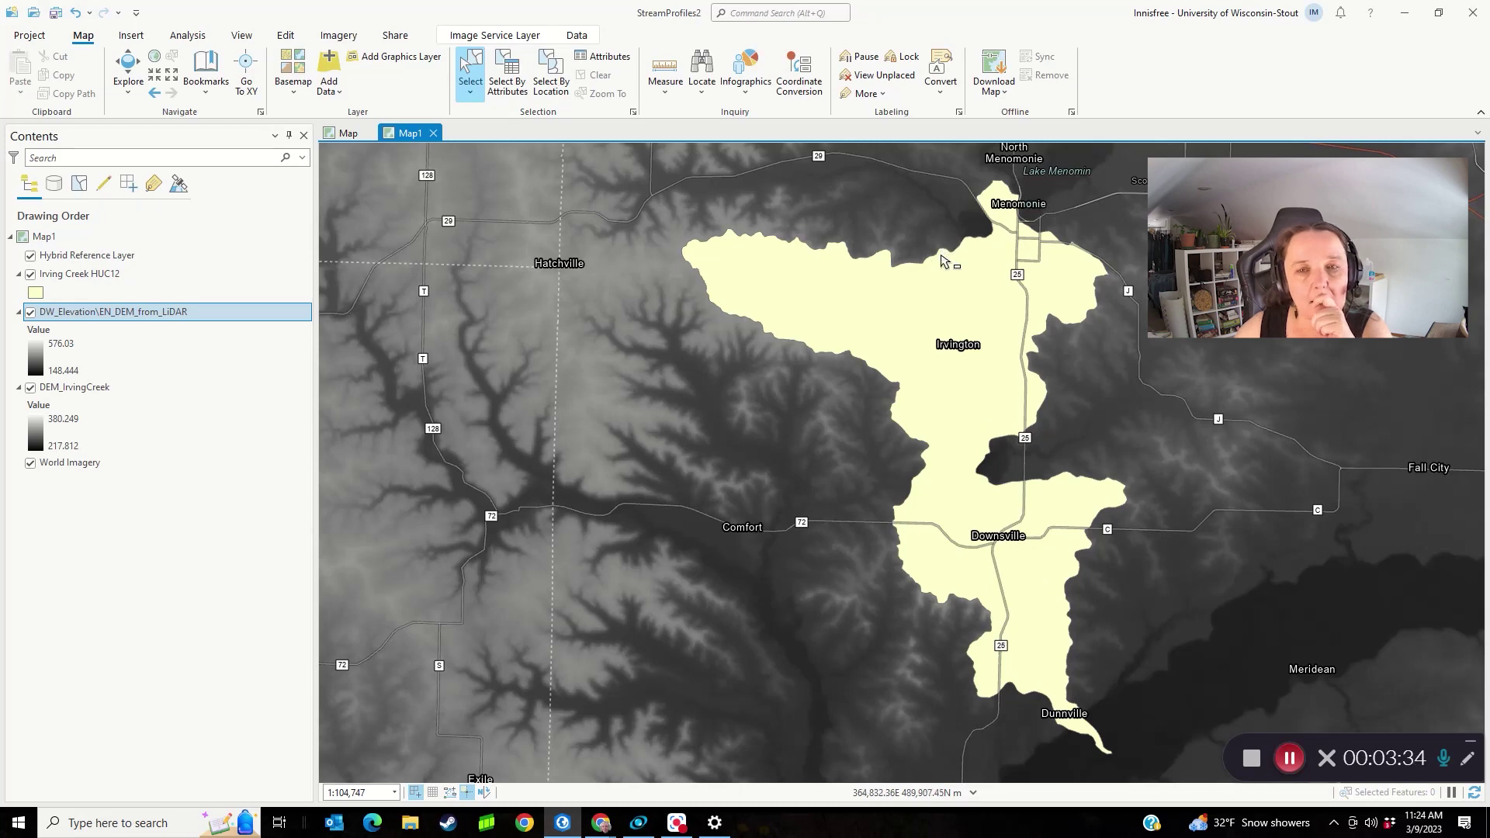
# Hide the Hybrid Reference Layer and DEM_IrvingCreek, turning Irving Creek HUC12 off and back on to view the LiDAR DEM
pyautogui.click(30, 274)
pyautogui.click(30, 257)
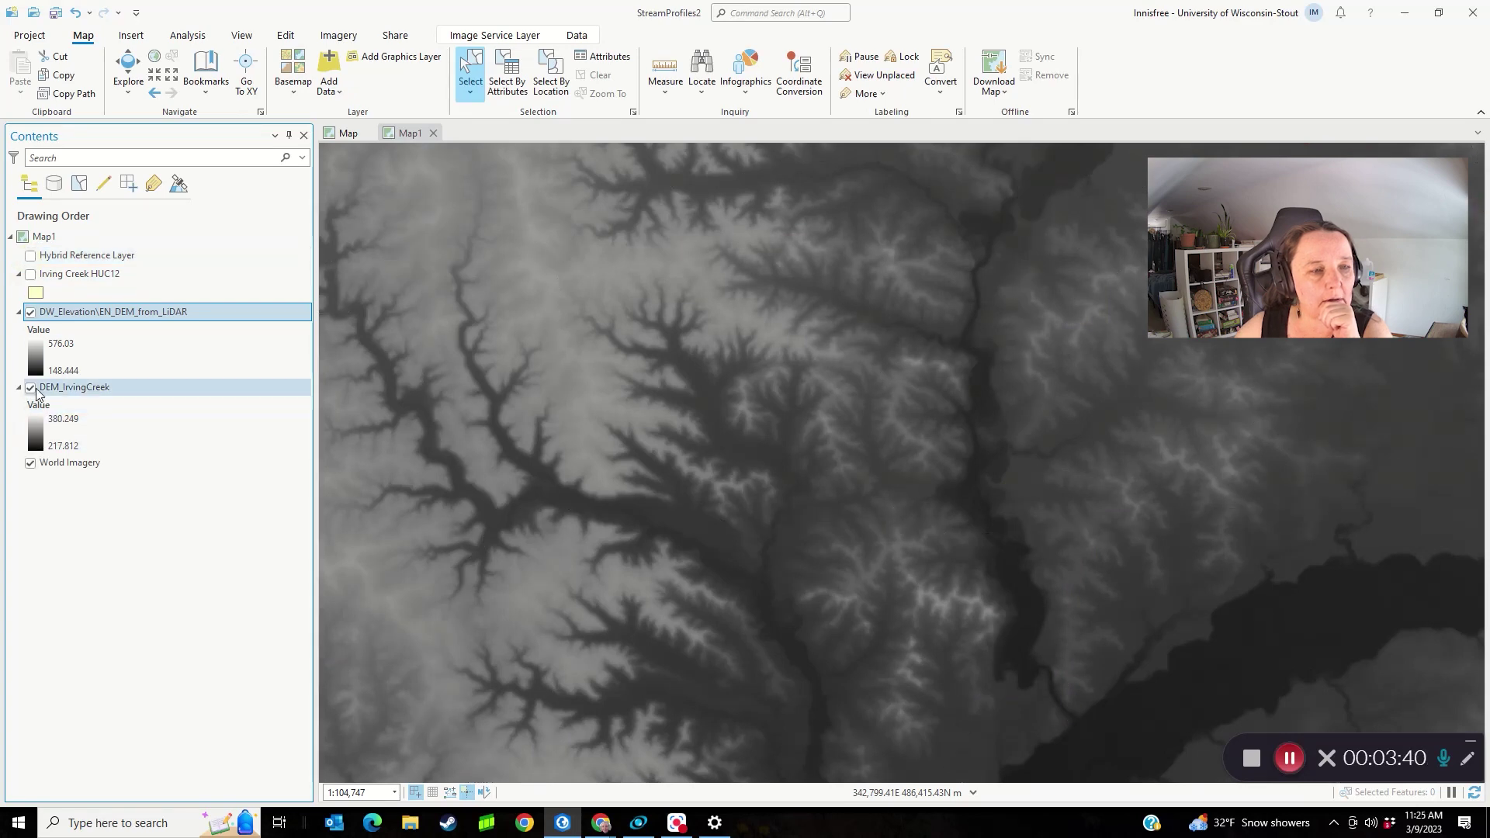
pyautogui.click(30, 387)
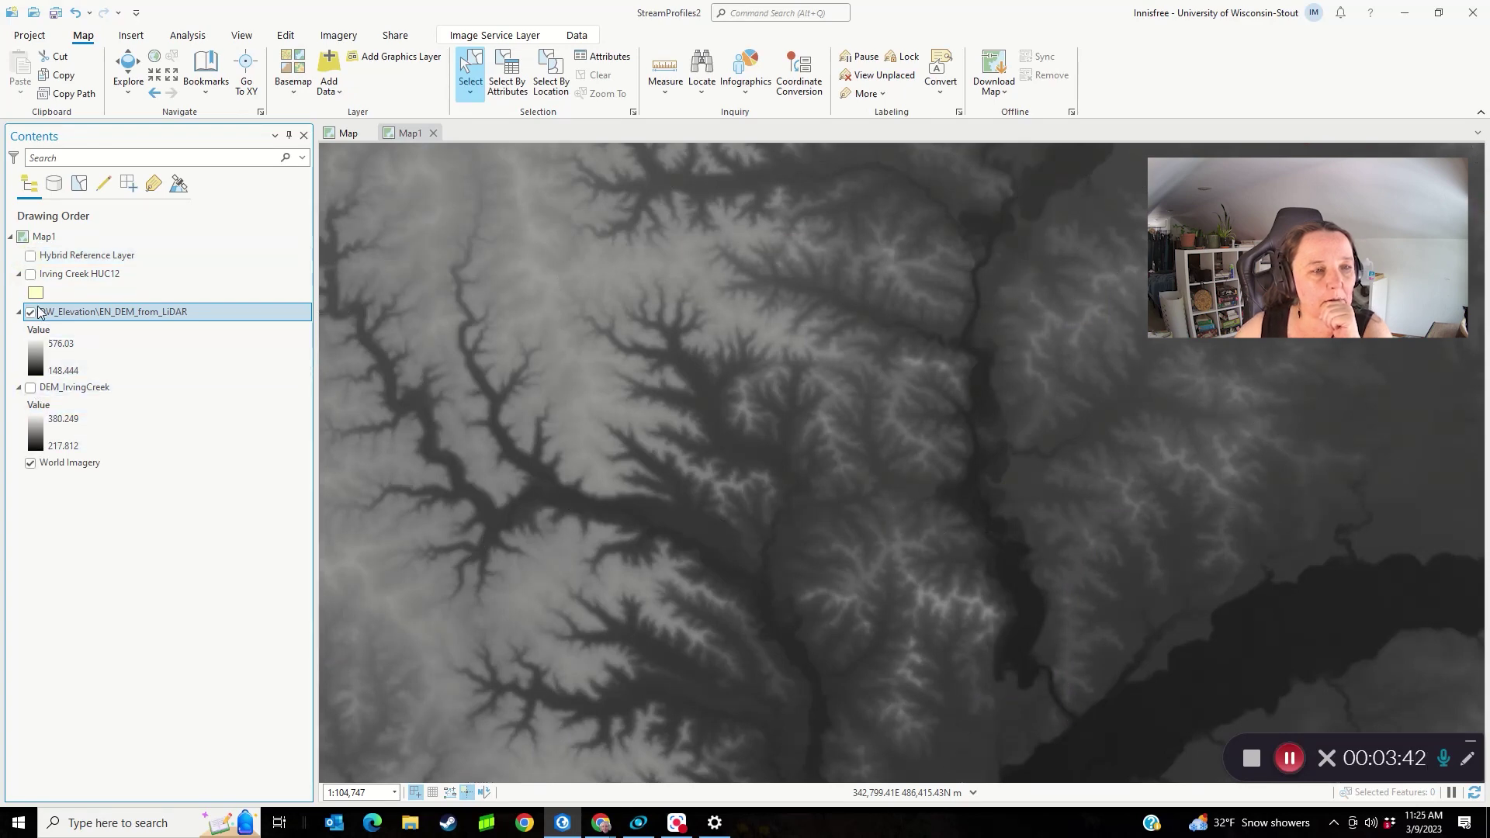
pyautogui.scroll(-4, 881, 515)
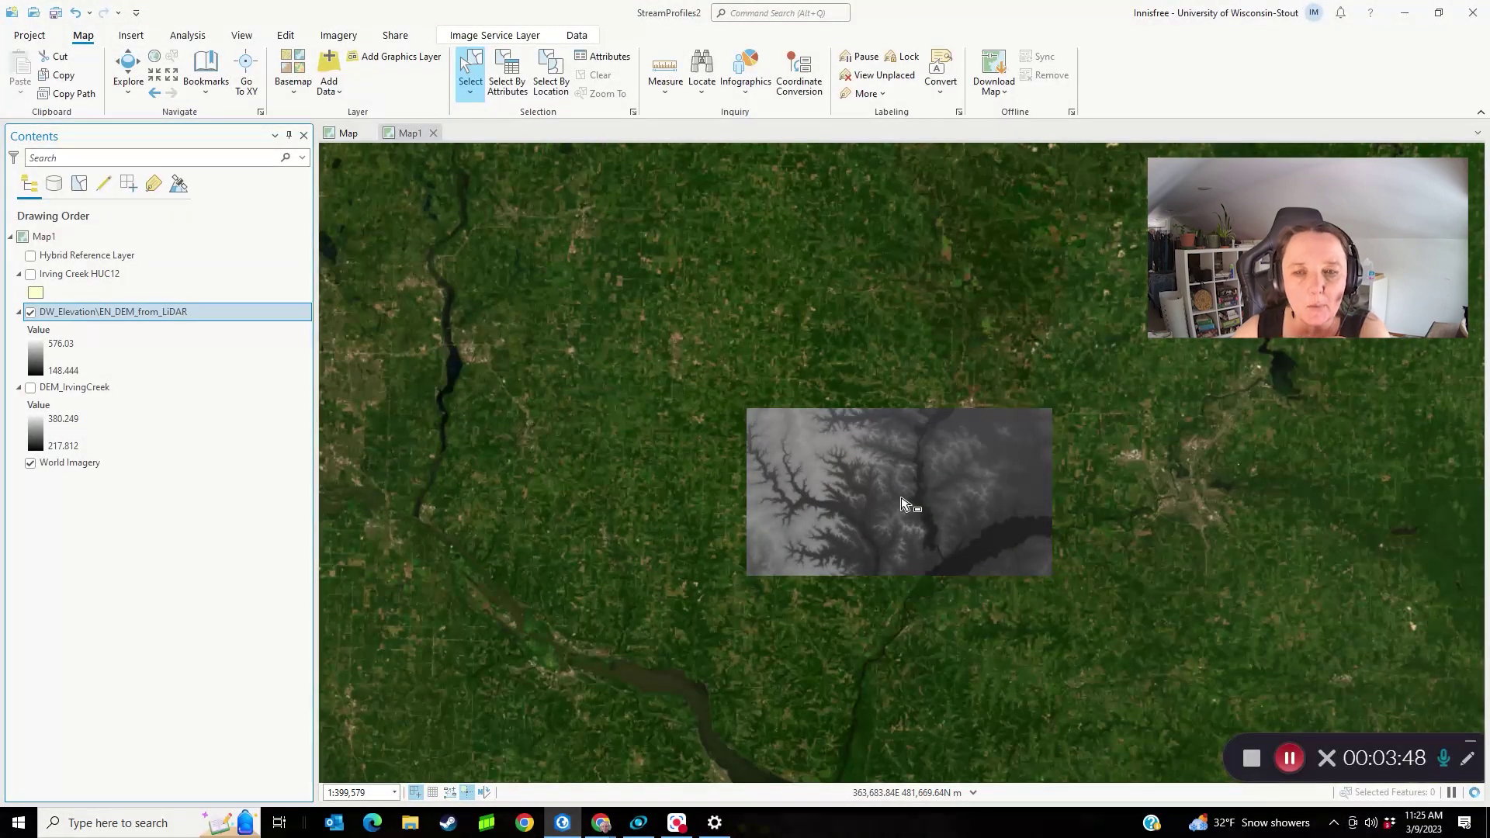
pyautogui.scroll(4, 901, 503)
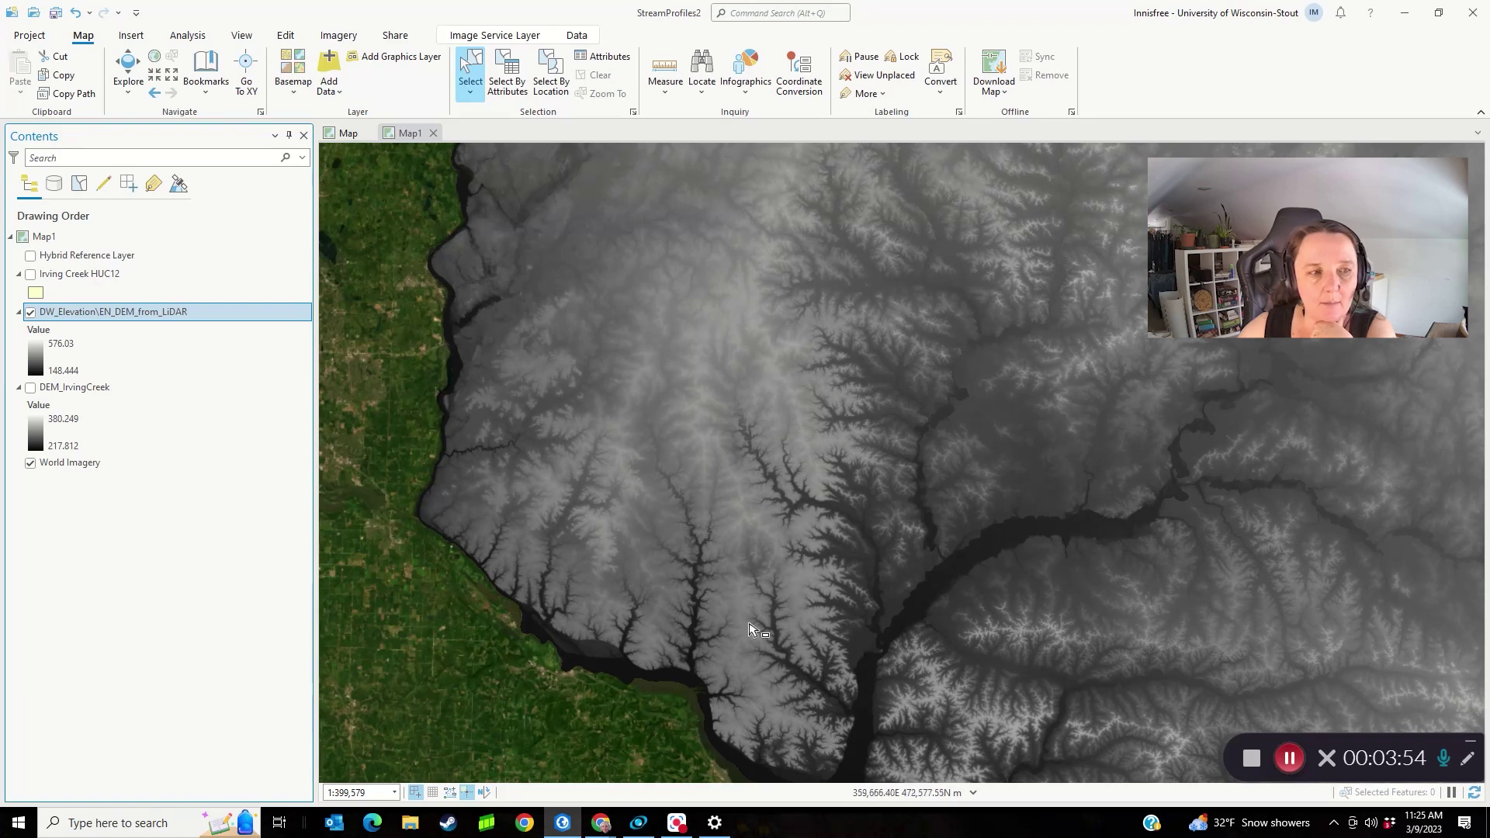
pyautogui.click(31, 275)
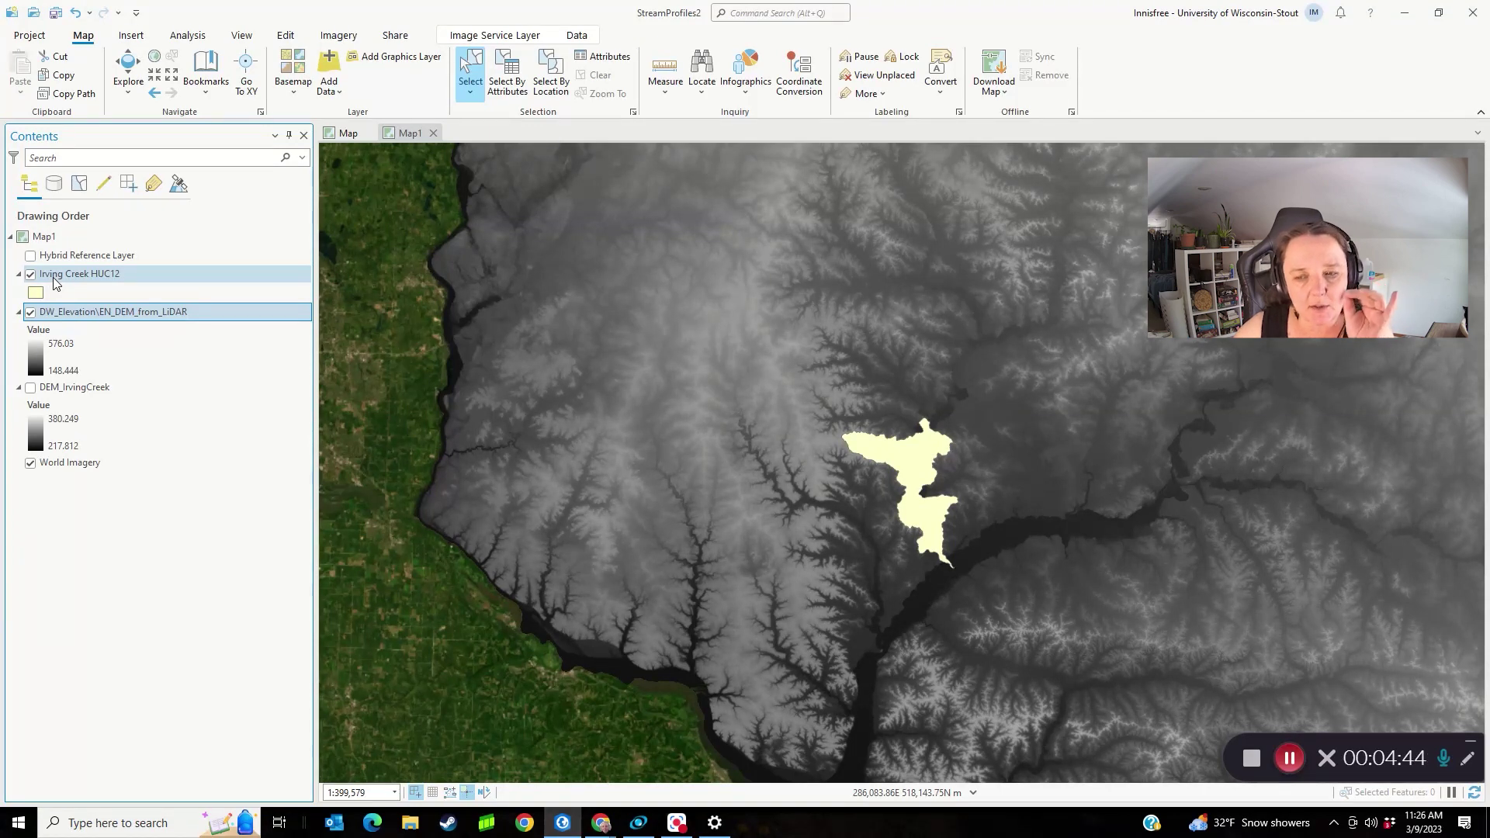
# Open the geoprocessing tools and replace the existing tool search with "extract by mask"
pyautogui.click(197, 40)
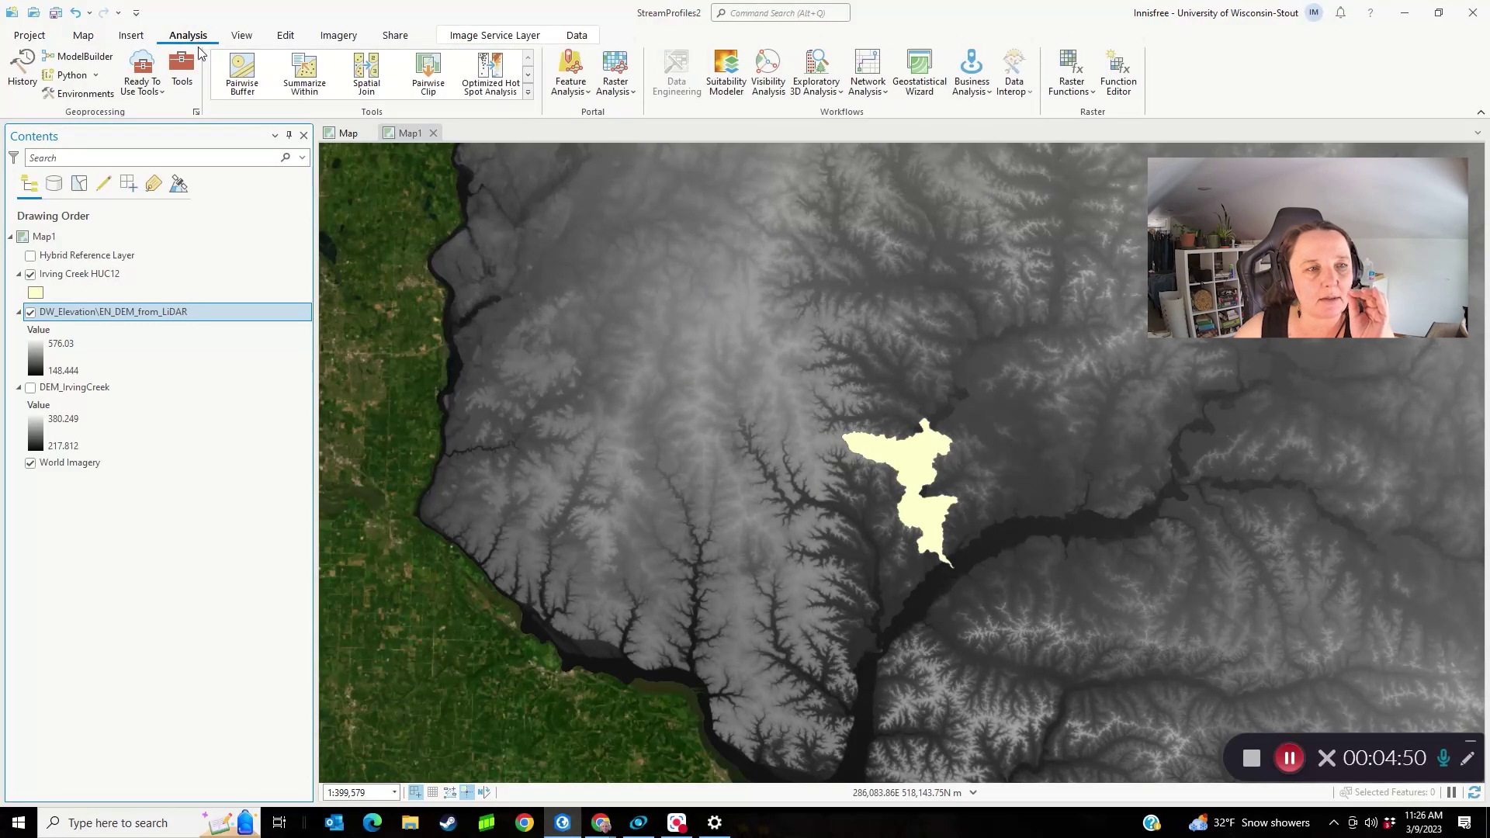
pyautogui.click(186, 75)
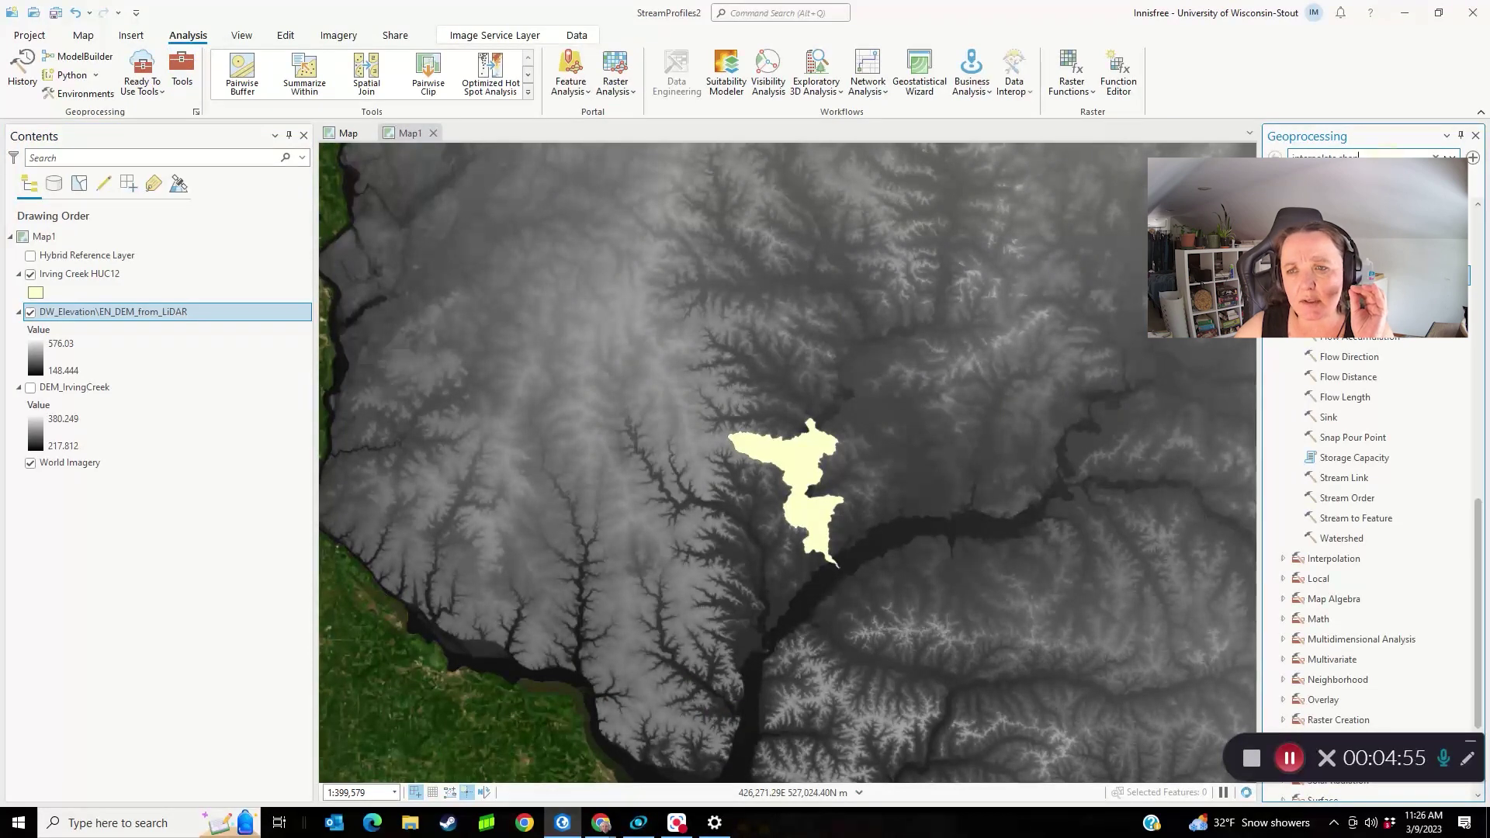
pyautogui.click(1434, 156)
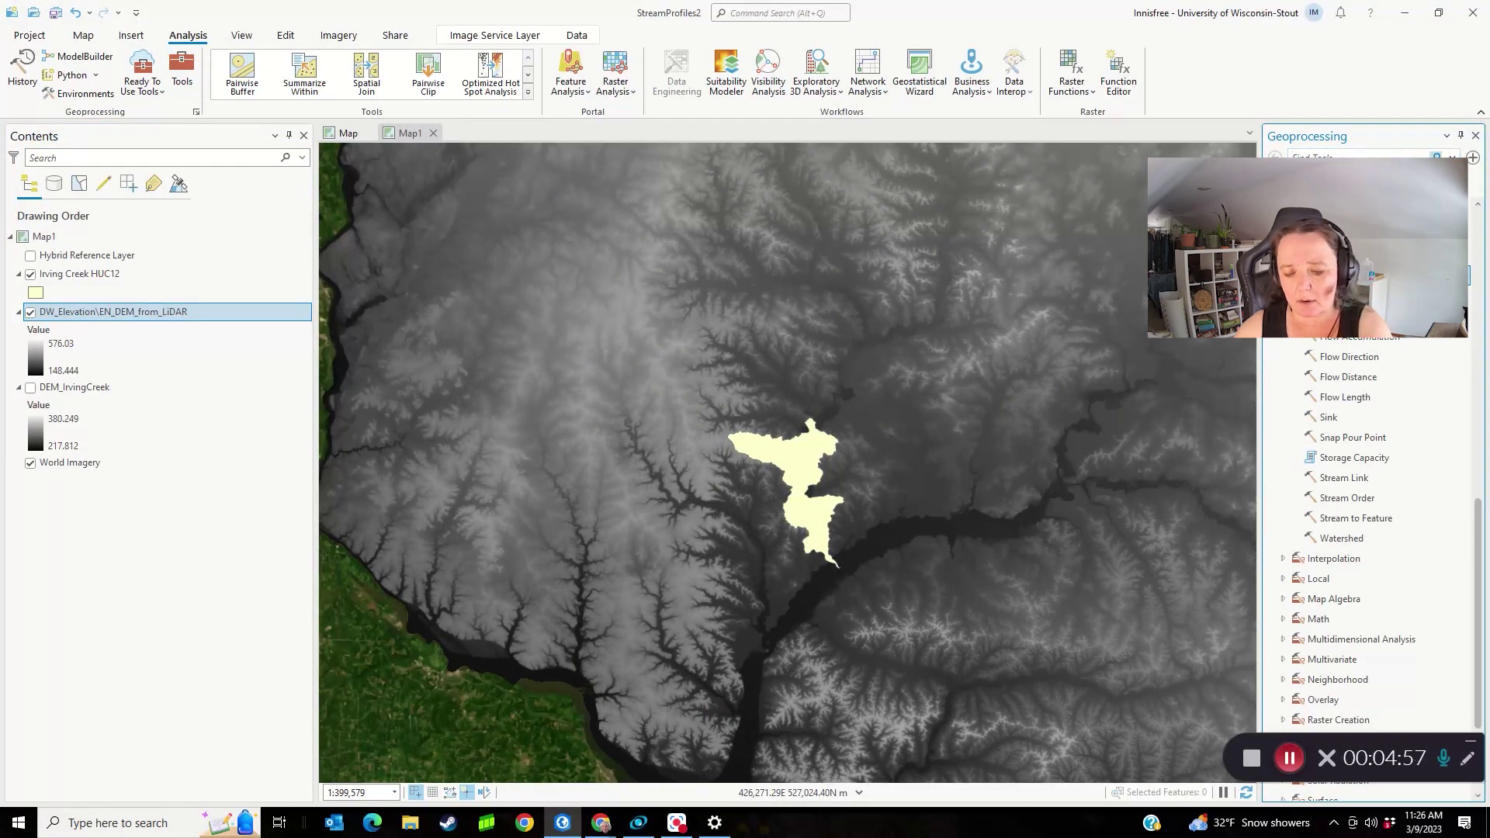
pyautogui.write('ex')
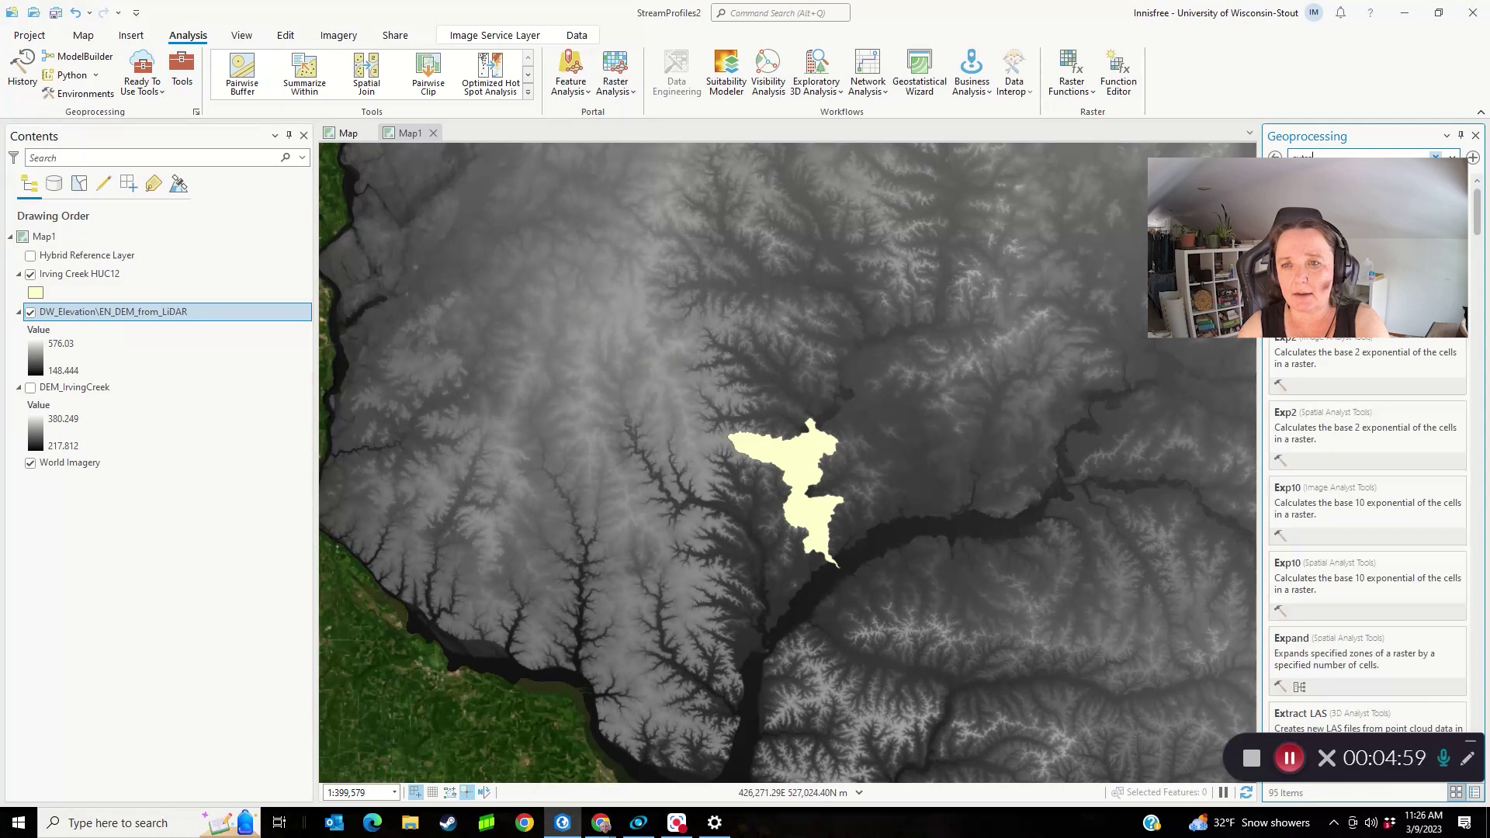
pyautogui.write('tract by')
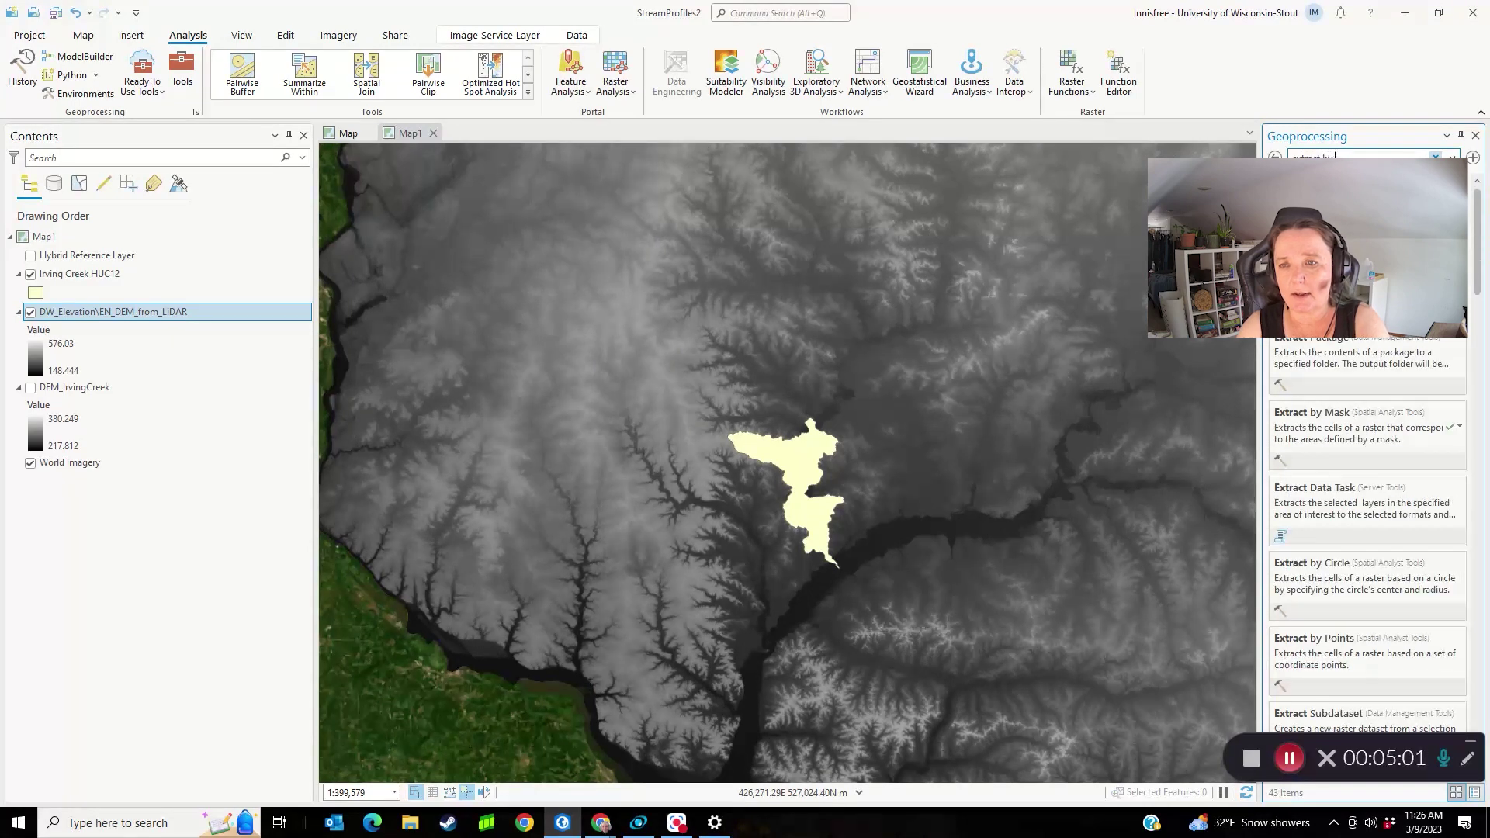
pyautogui.write(' mask')
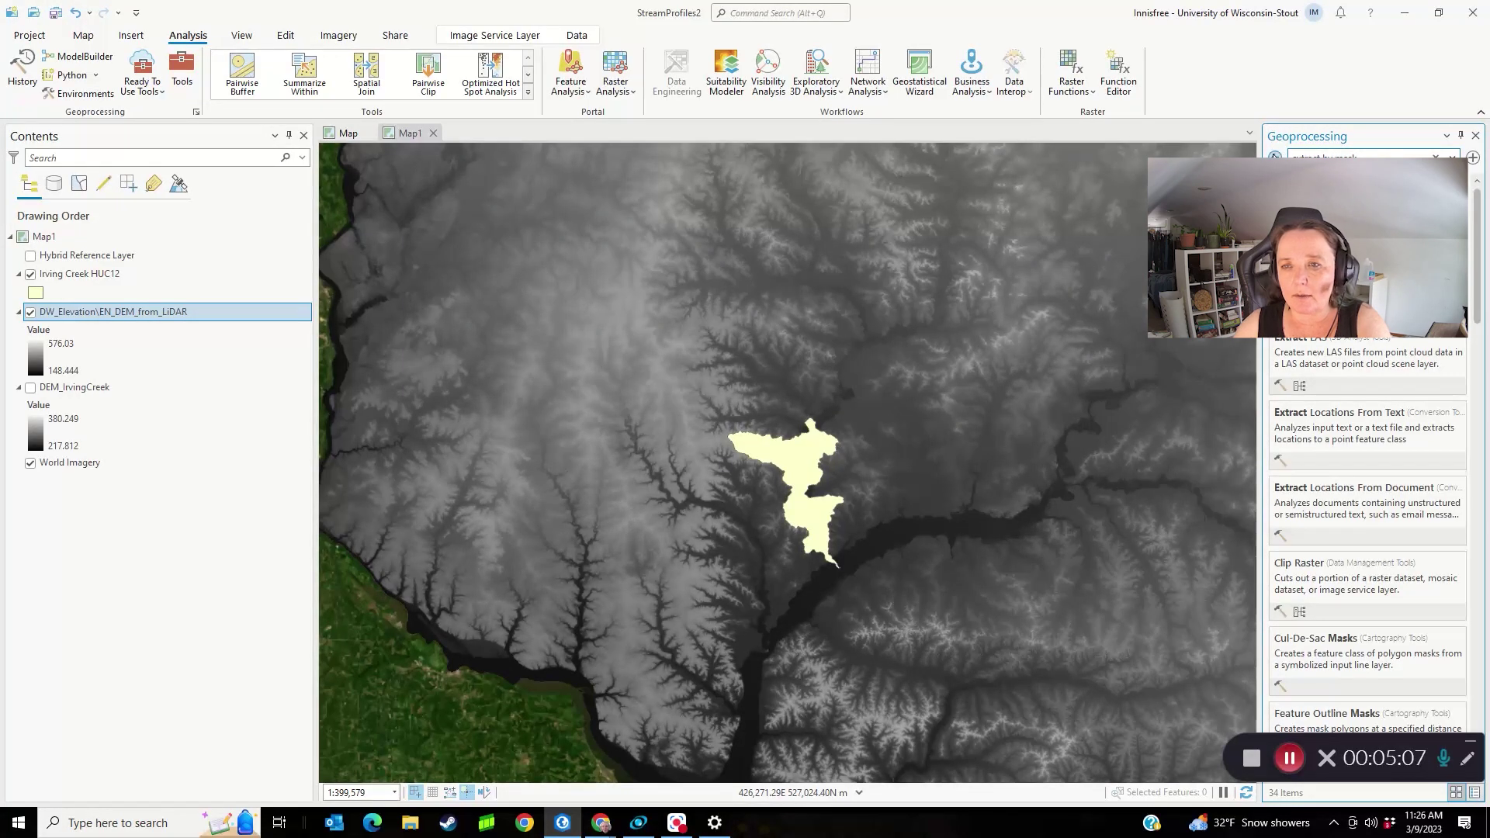
# Clear the tool search and collapse the Hydrology toolset and Spatial Analyst Tools in the toolbox tree
pyautogui.click(1274, 156)
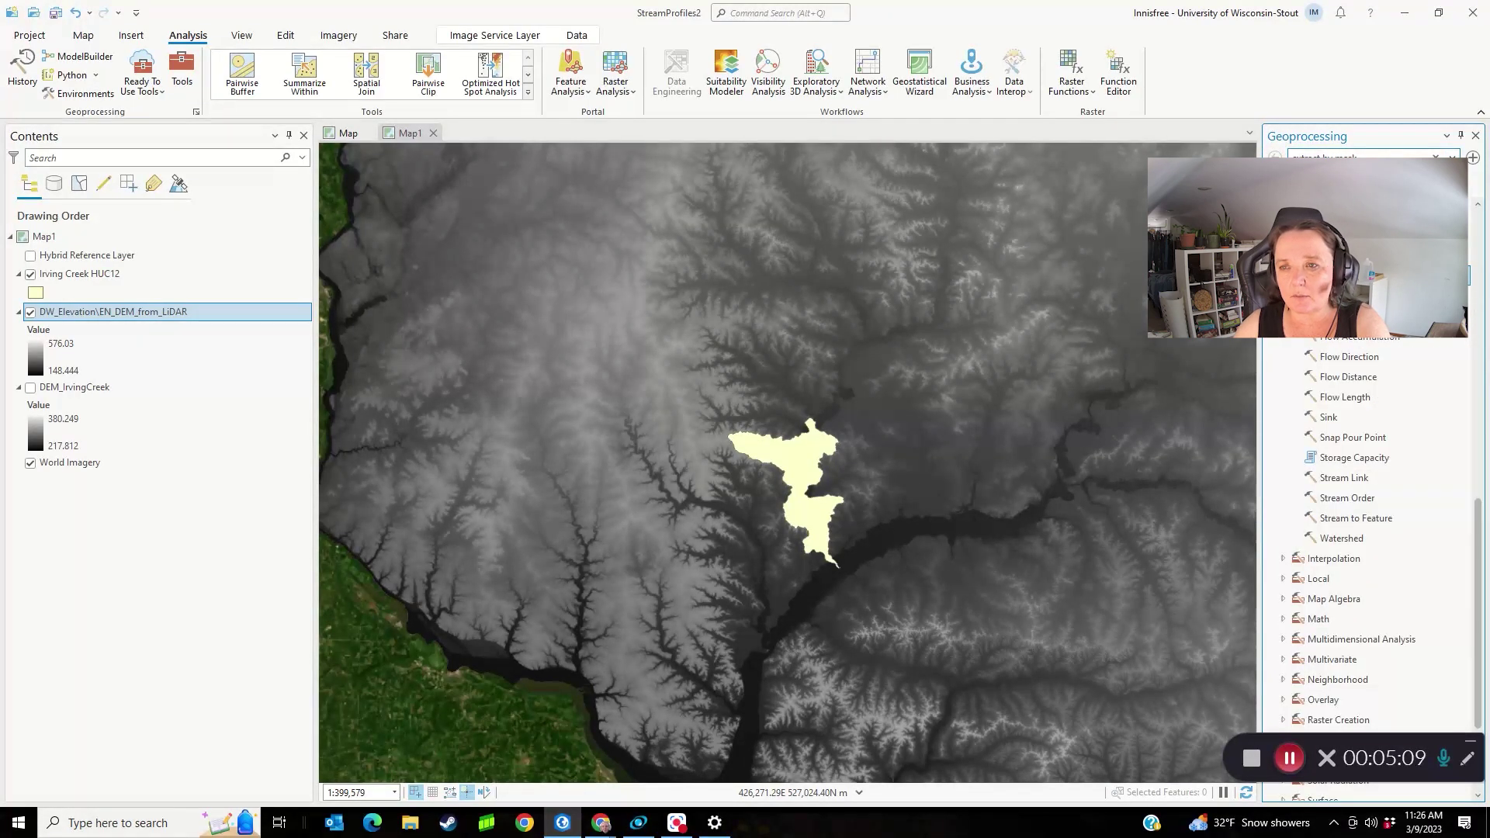
pyautogui.click(1435, 156)
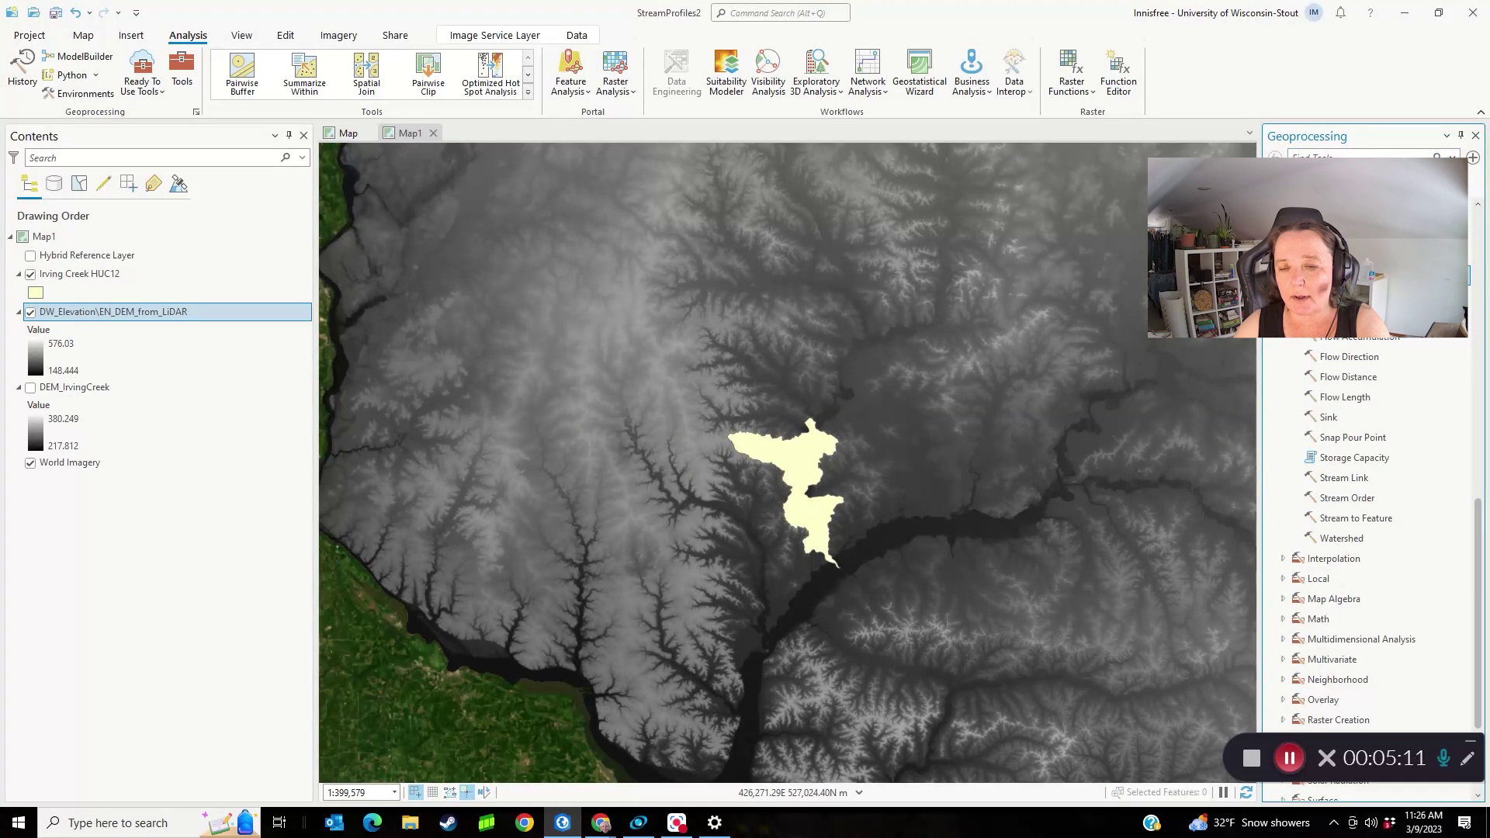
pyautogui.press('Left')
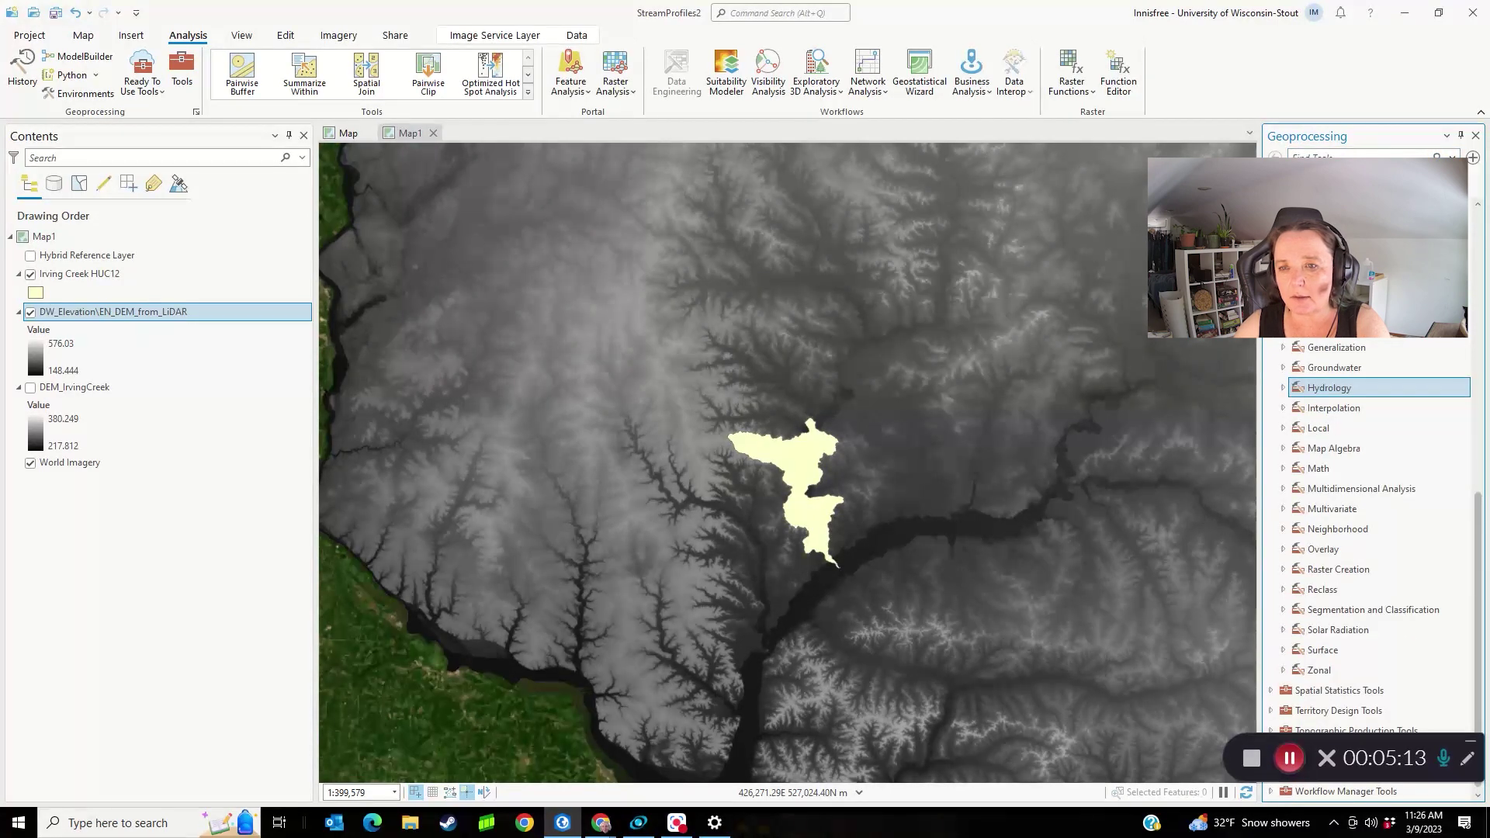
pyautogui.press('Left')
pyautogui.press('Left')
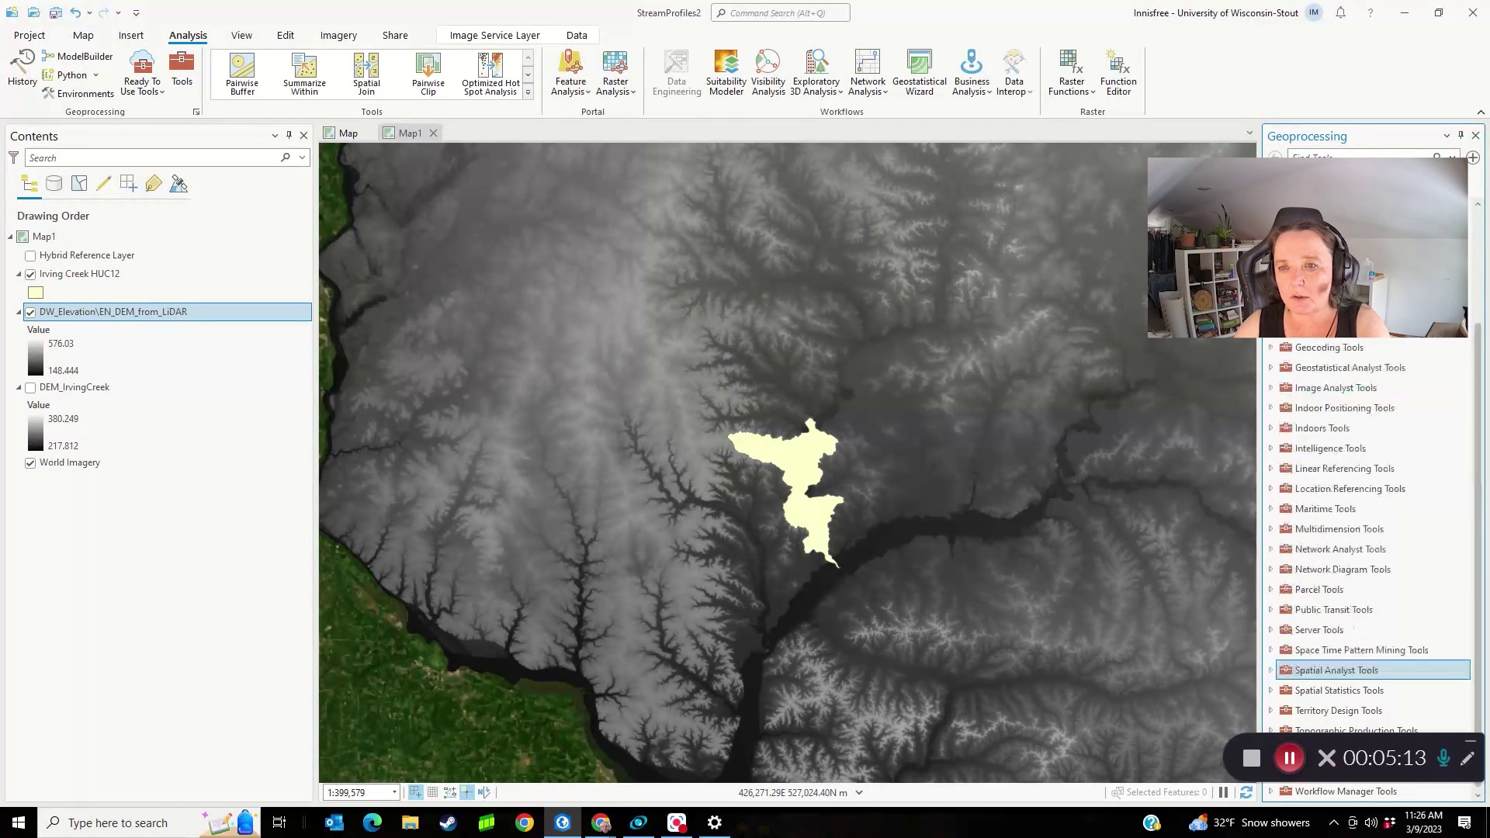
# Open the Extract by Mask tool from the Extraction toolset of Spatial Analyst Tools
pyautogui.click(1271, 670)
pyautogui.scroll(-4, 1291, 667)
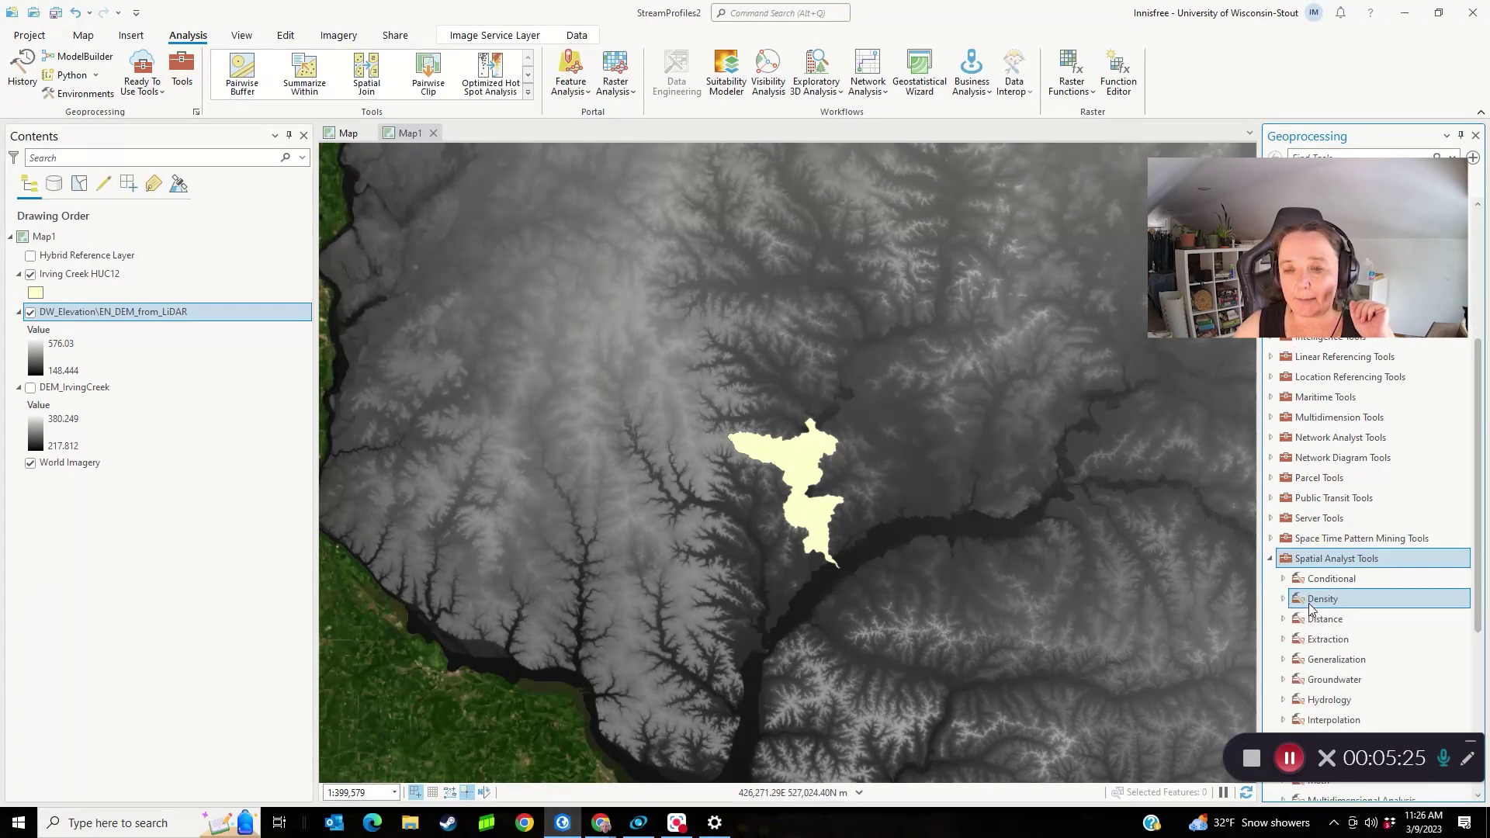
pyautogui.scroll(-2, 1310, 609)
pyautogui.scroll(-2, 1310, 609)
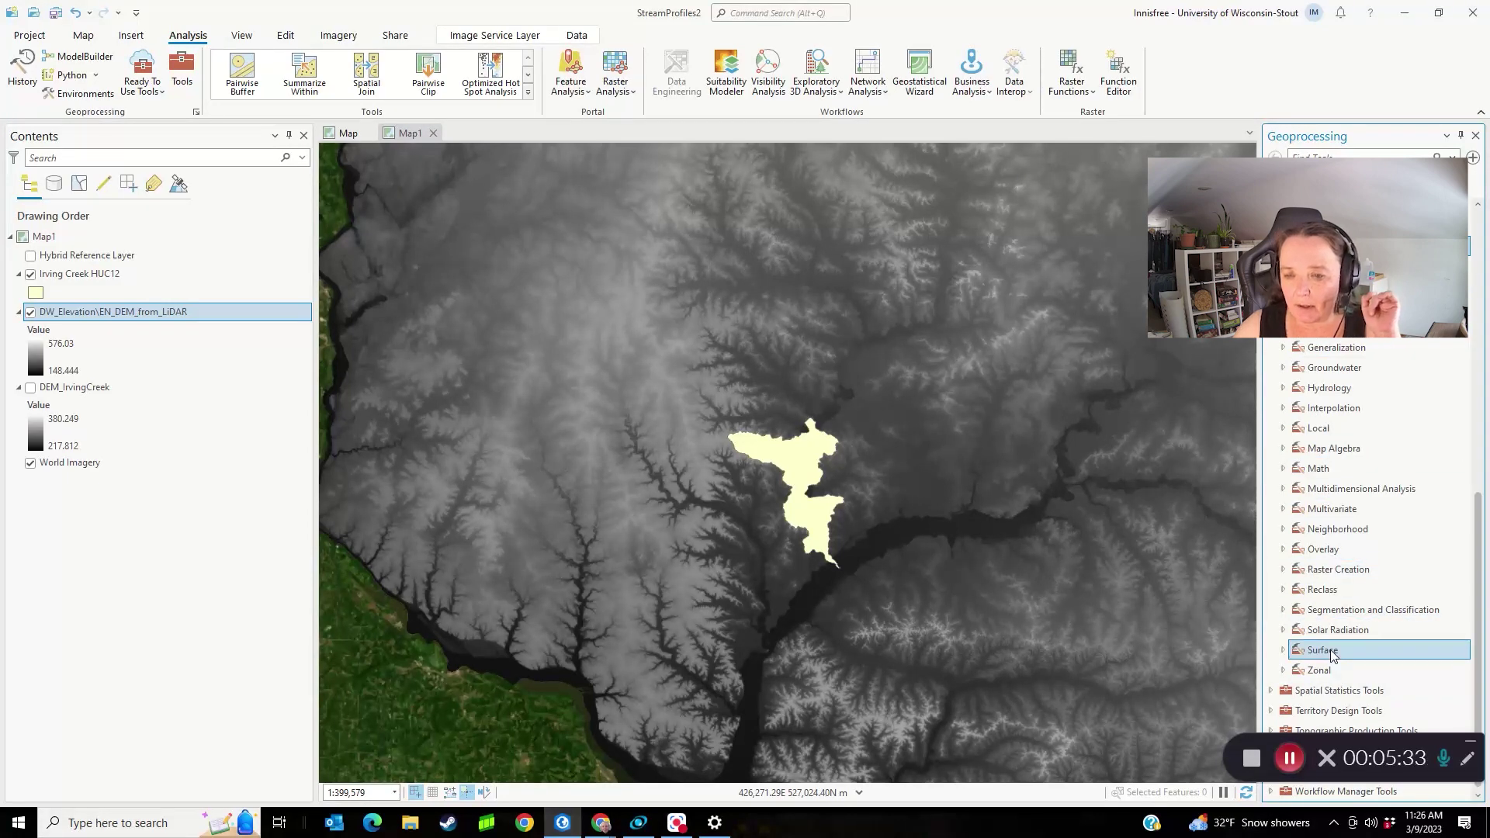
pyautogui.click(1284, 694)
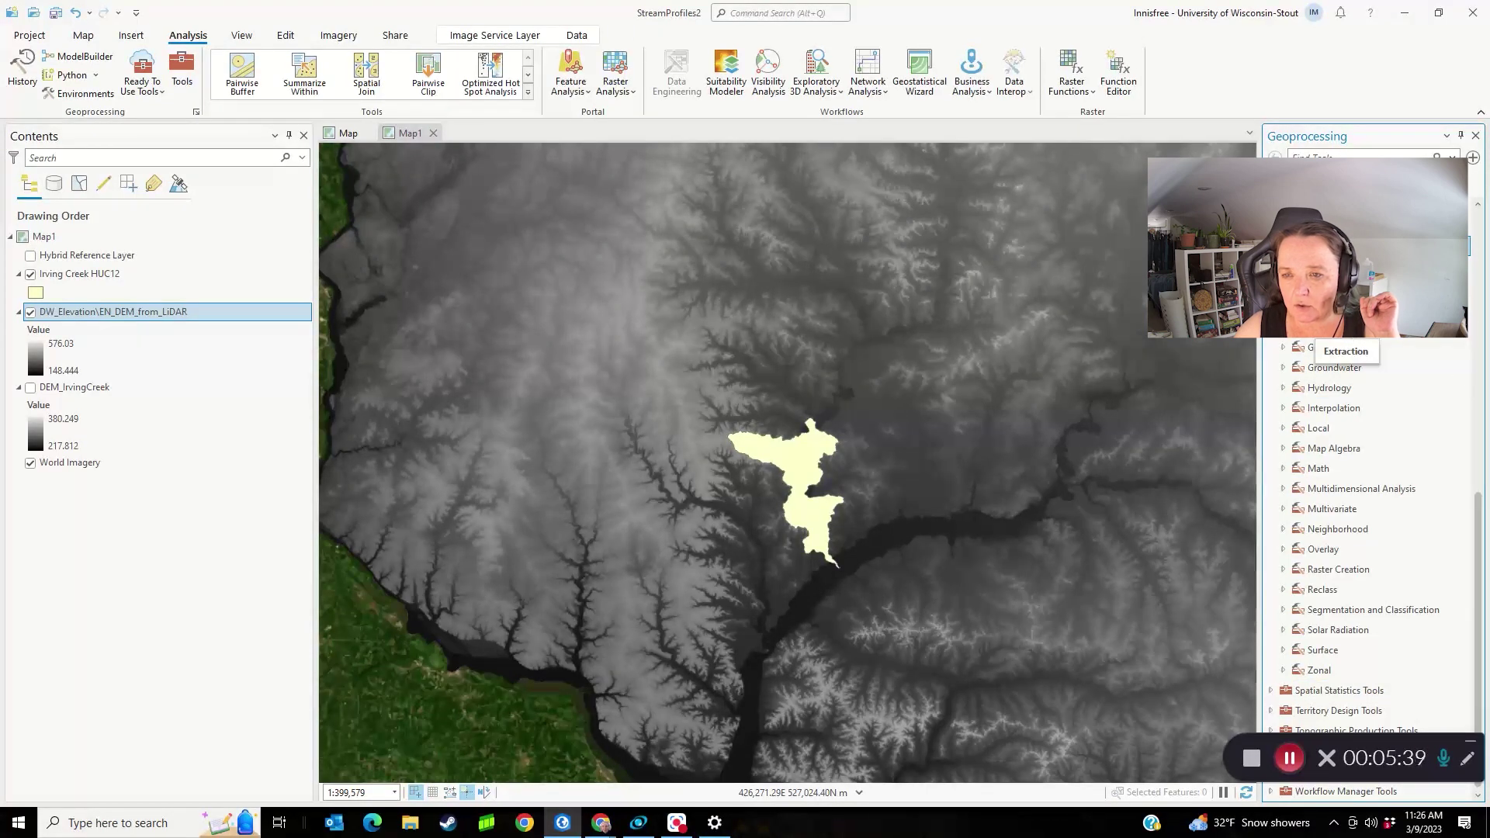
pyautogui.click(1284, 332)
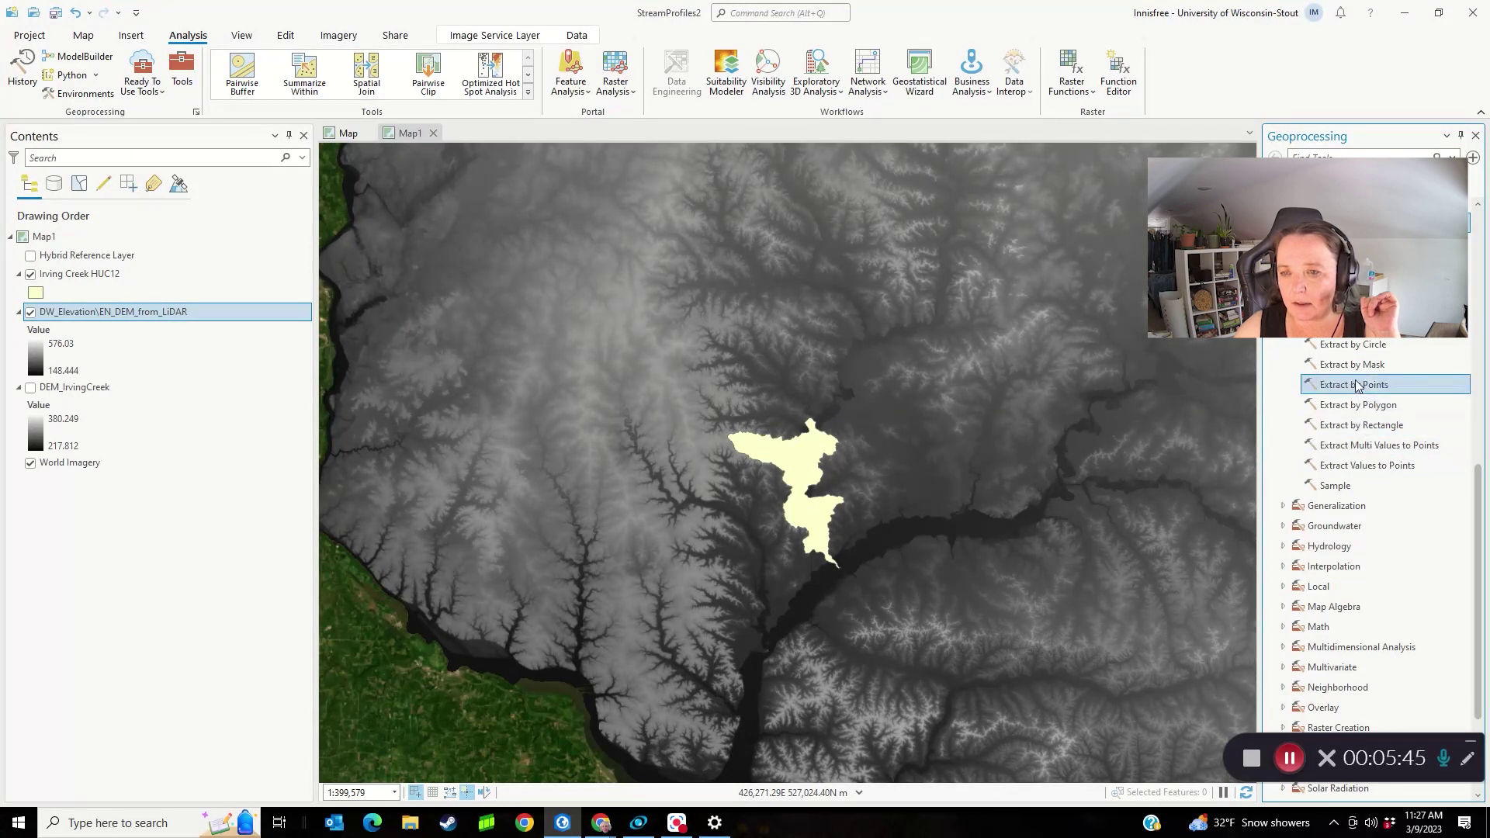
pyautogui.click(1324, 367)
pyautogui.doubleClick(1324, 365)
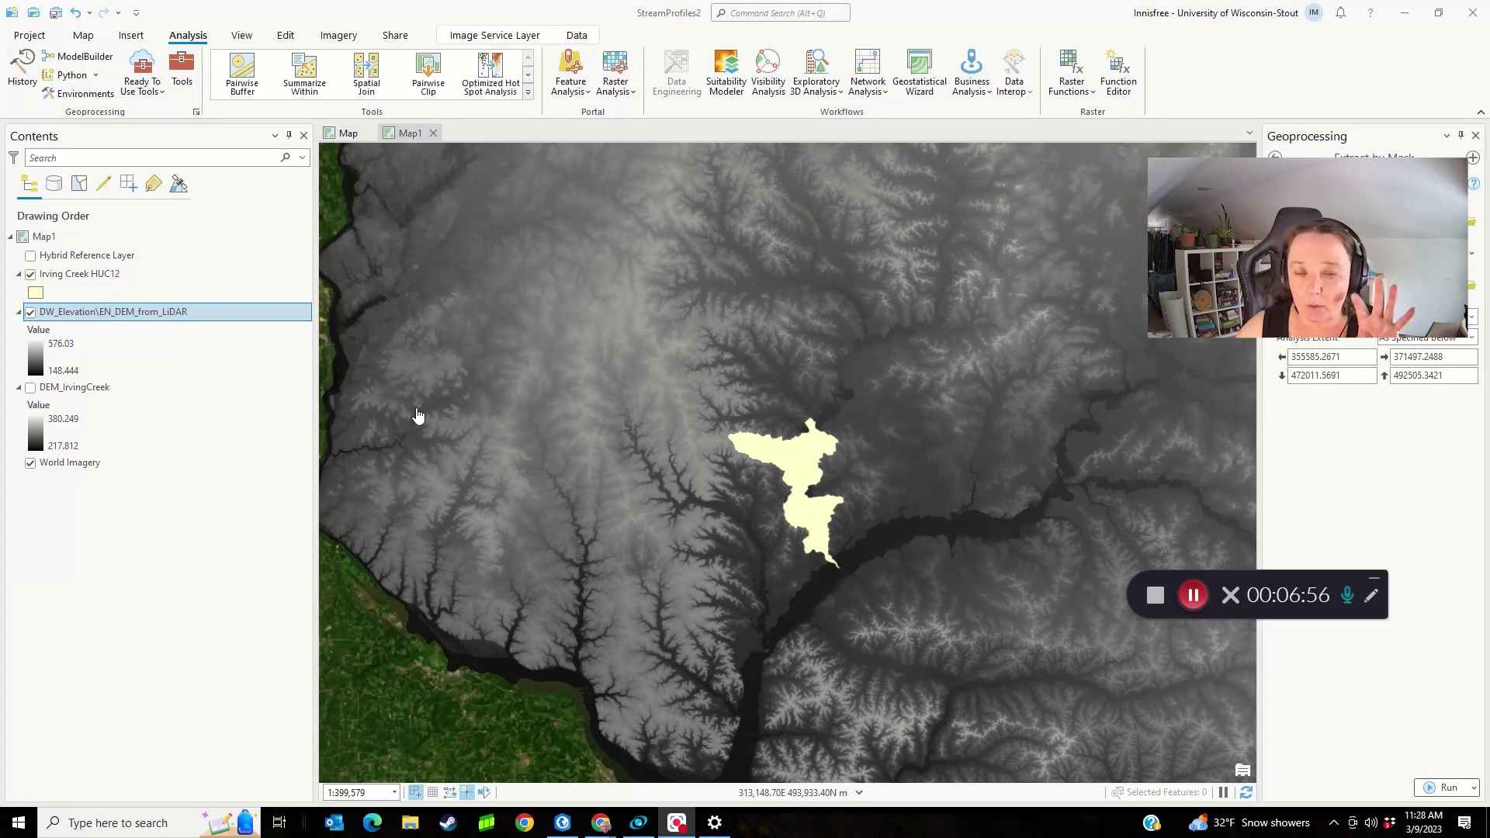
# Hide the EN_DEM_from_LiDAR and Irving Creek HUC12 layers and show DEM_IrvingCreek to view the clipped watershed DEM up close
pyautogui.click(31, 312)
pyautogui.click(30, 274)
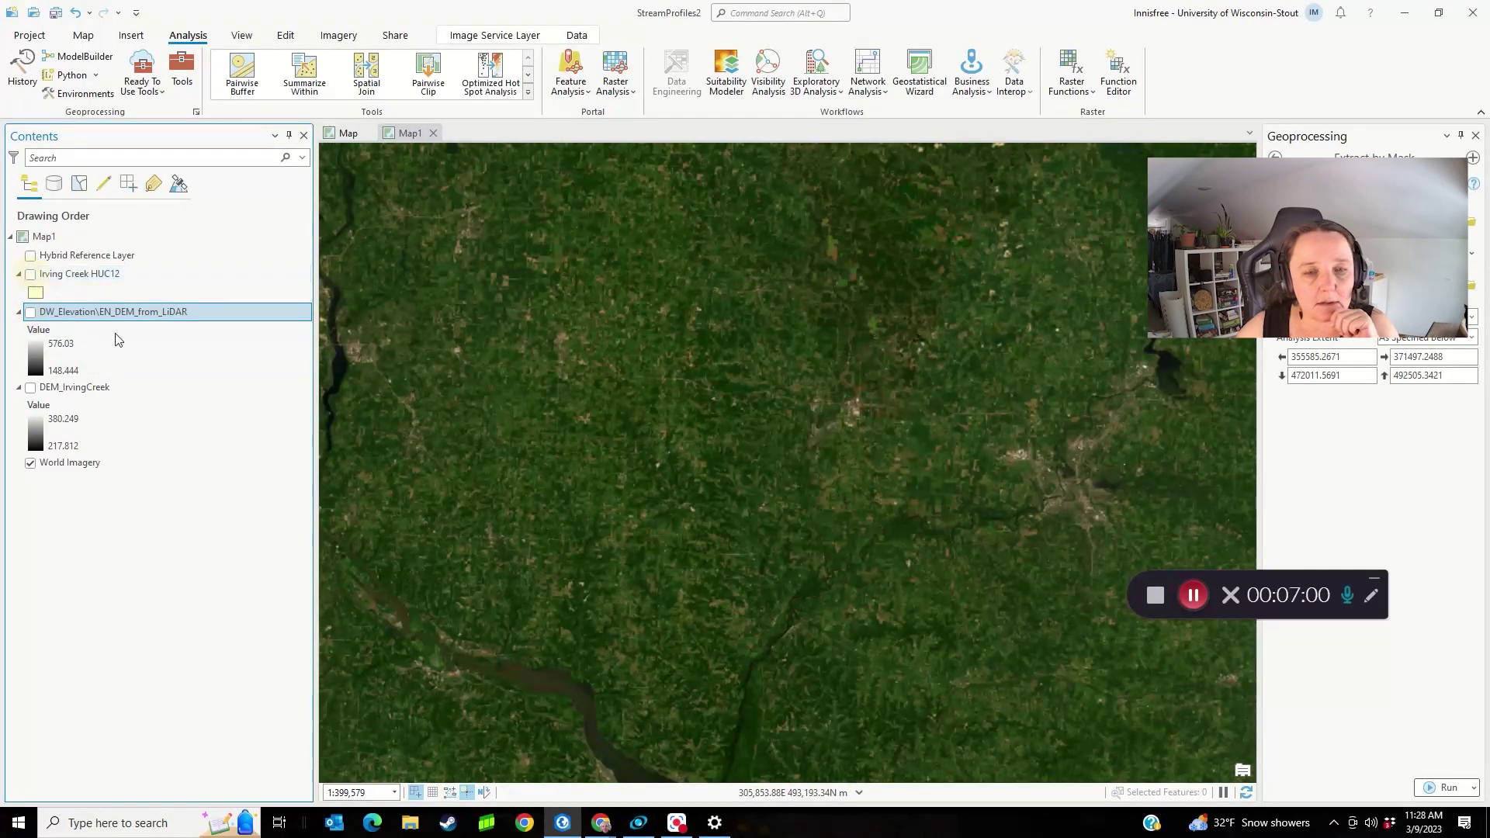
pyautogui.click(31, 388)
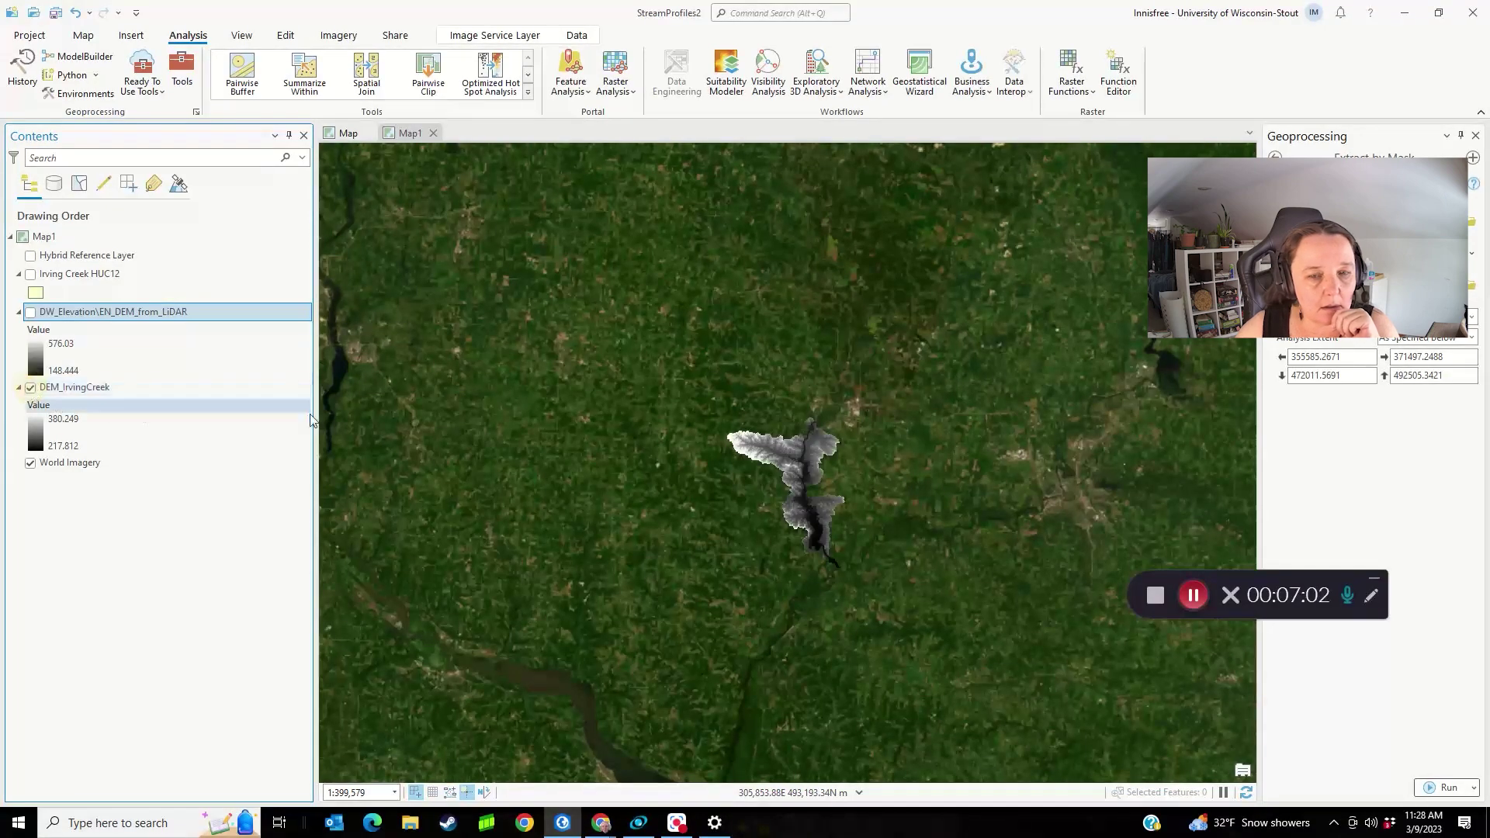
pyautogui.scroll(5, 771, 492)
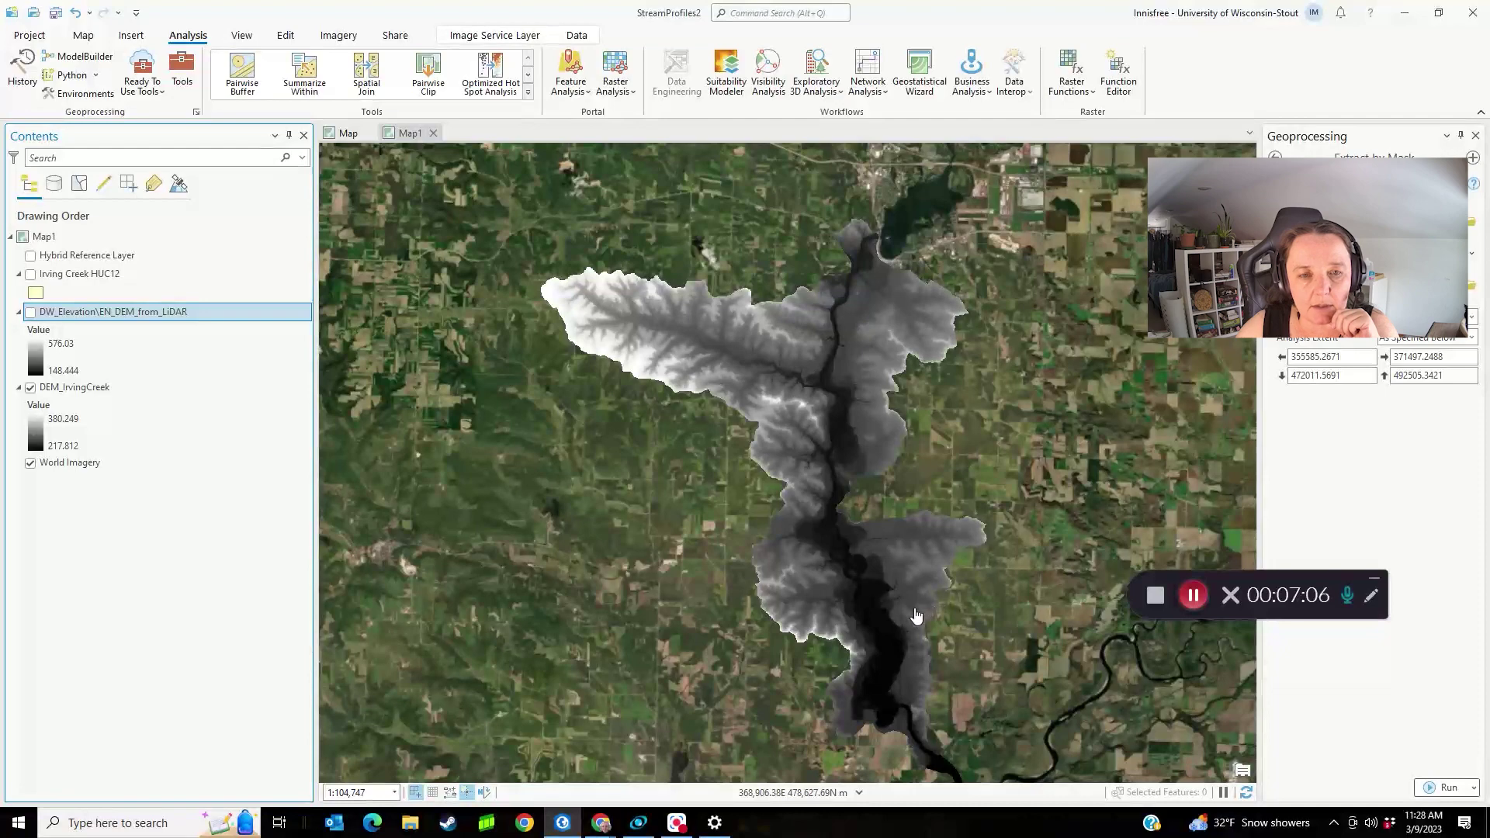
pyautogui.moveTo(916, 615); pyautogui.dragTo(899, 579)
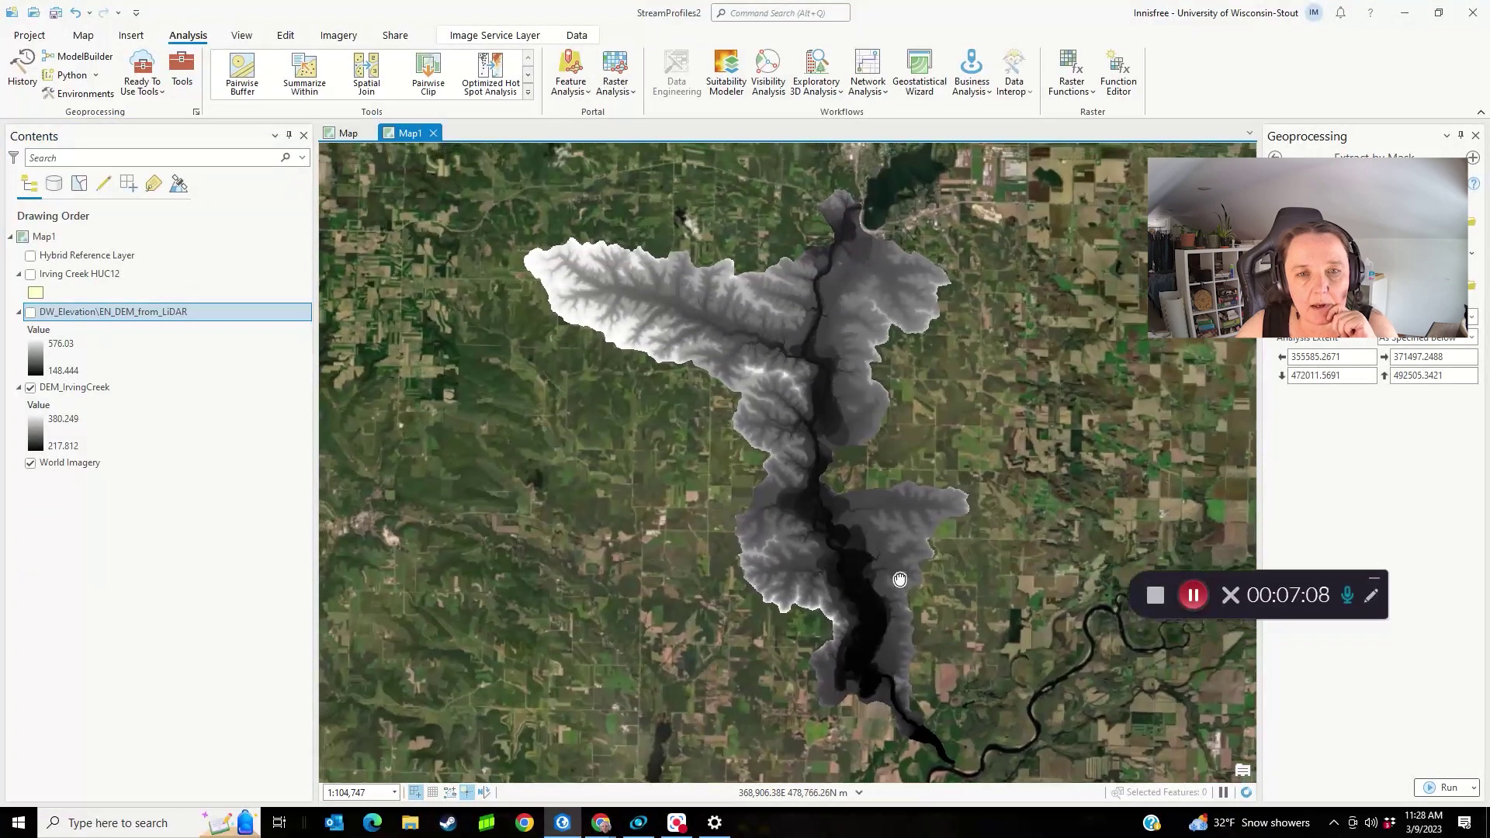